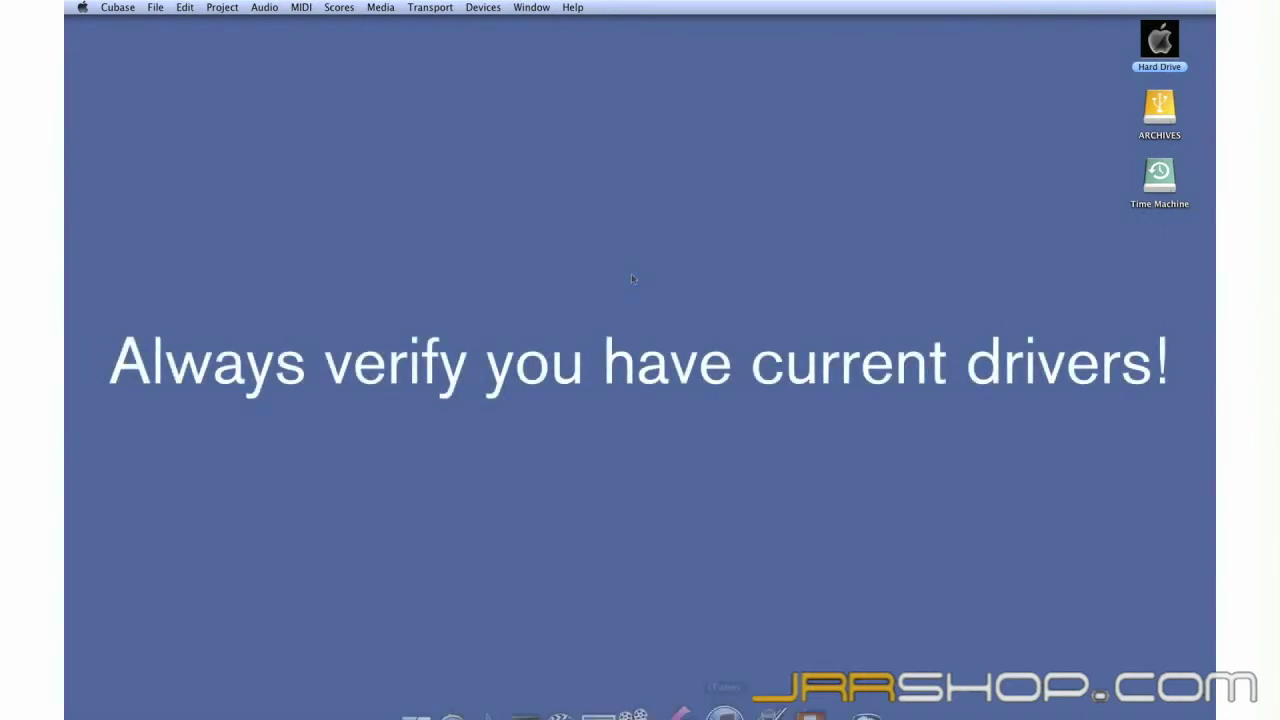
Launch Cubase 6 from the Dock so its transport bar appears with no project loaded
{"action": "left_click", "coordinate": [697, 710]}
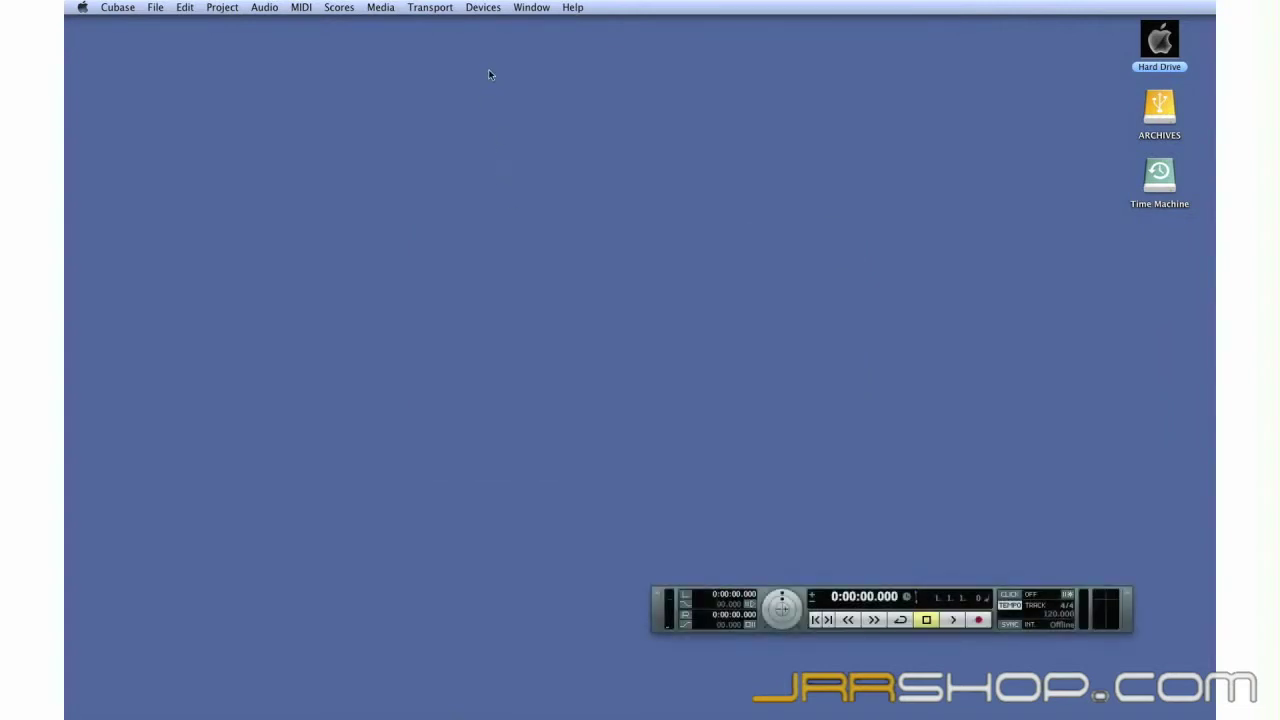
Open Device Setup, browse the device groups, and show the MIDI Port Setup table
{"action": "left_click", "coordinate": [484, 7]}
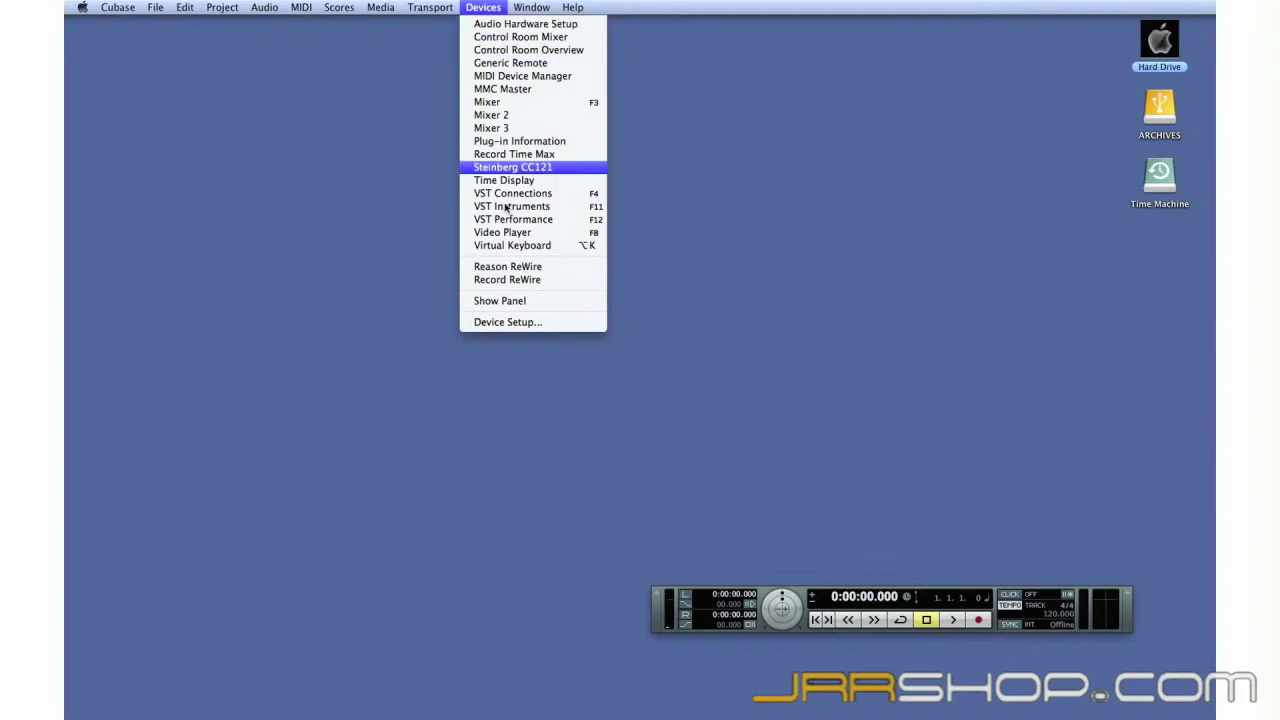
{"action": "left_click", "coordinate": [569, 329]}
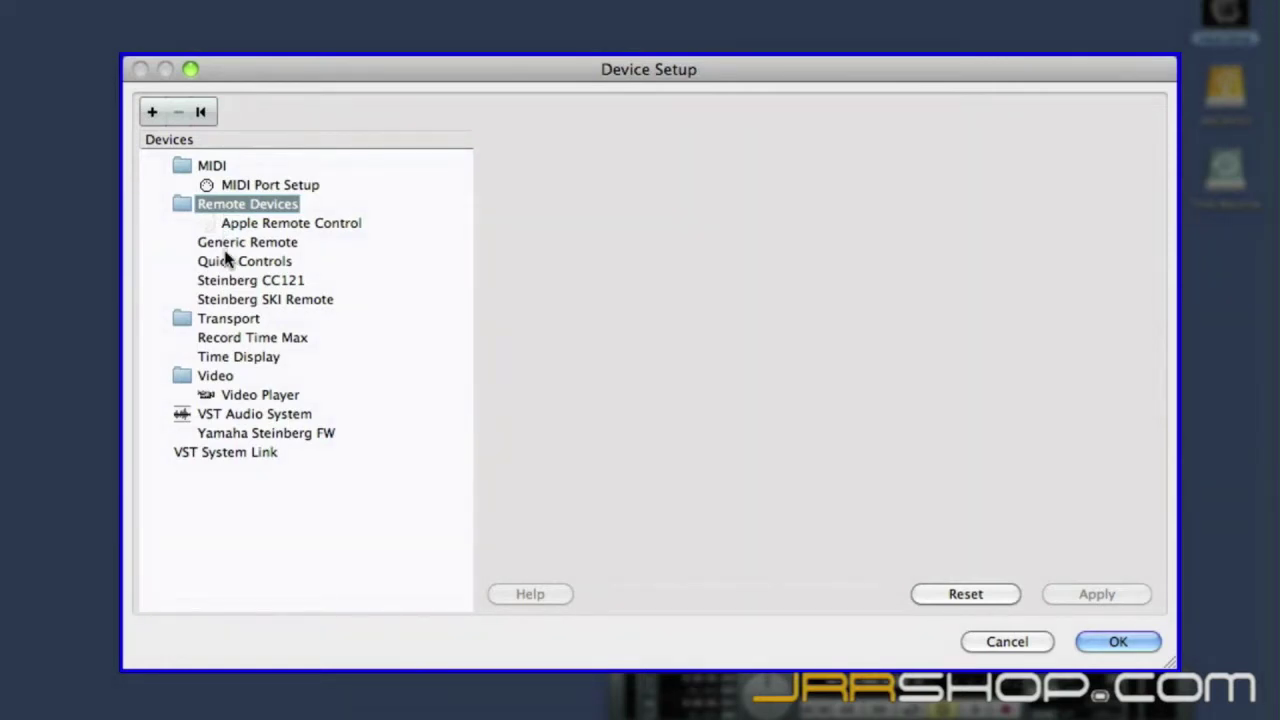
{"action": "left_click", "coordinate": [227, 321]}
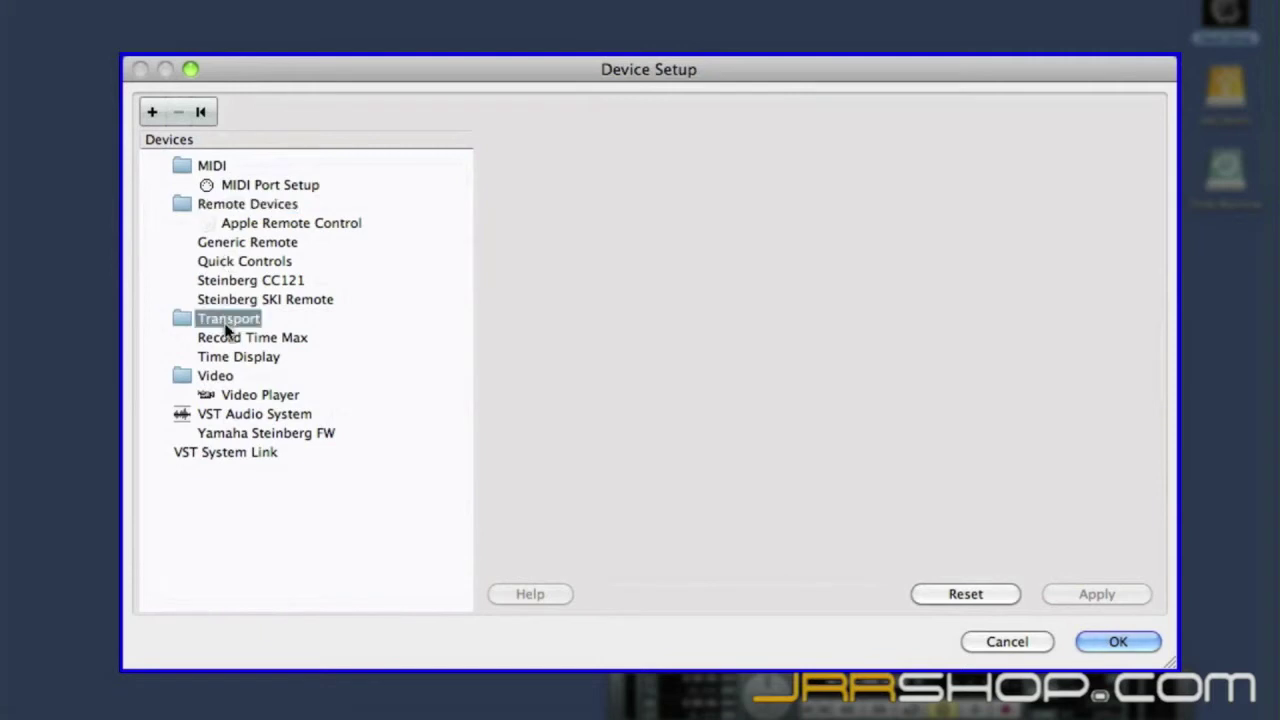
{"action": "left_click", "coordinate": [224, 378]}
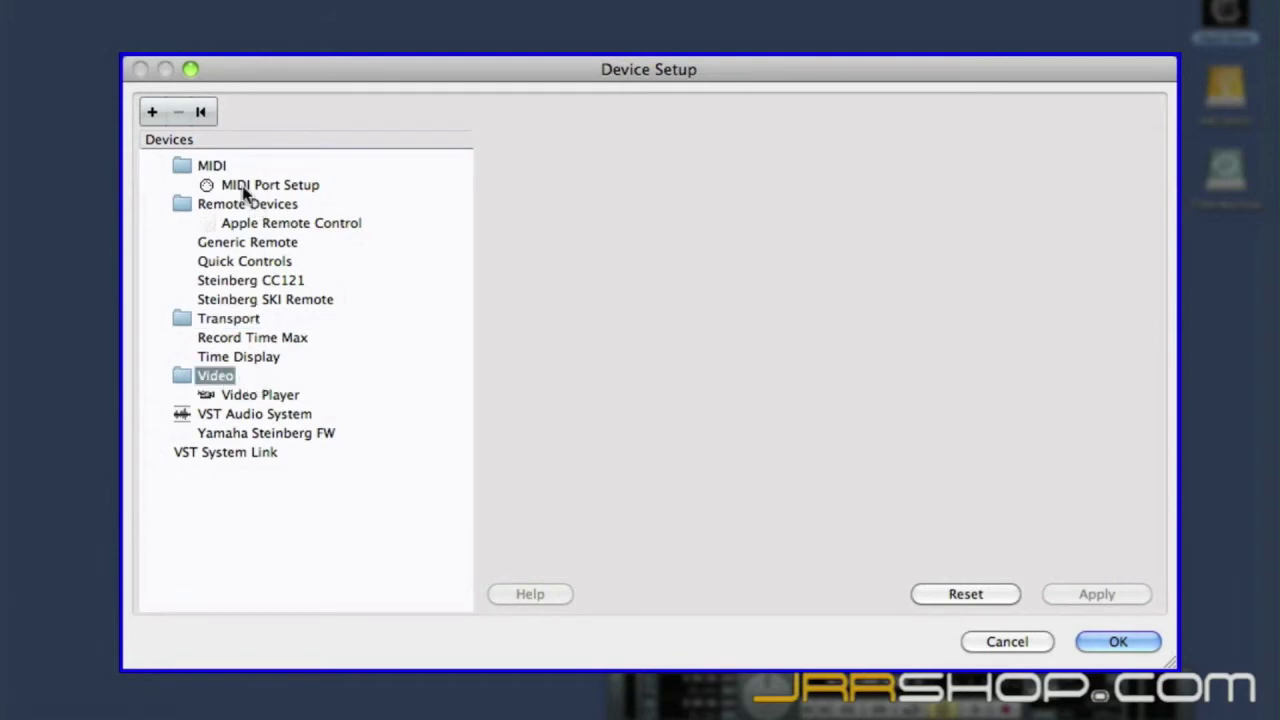
{"action": "left_click", "coordinate": [222, 164]}
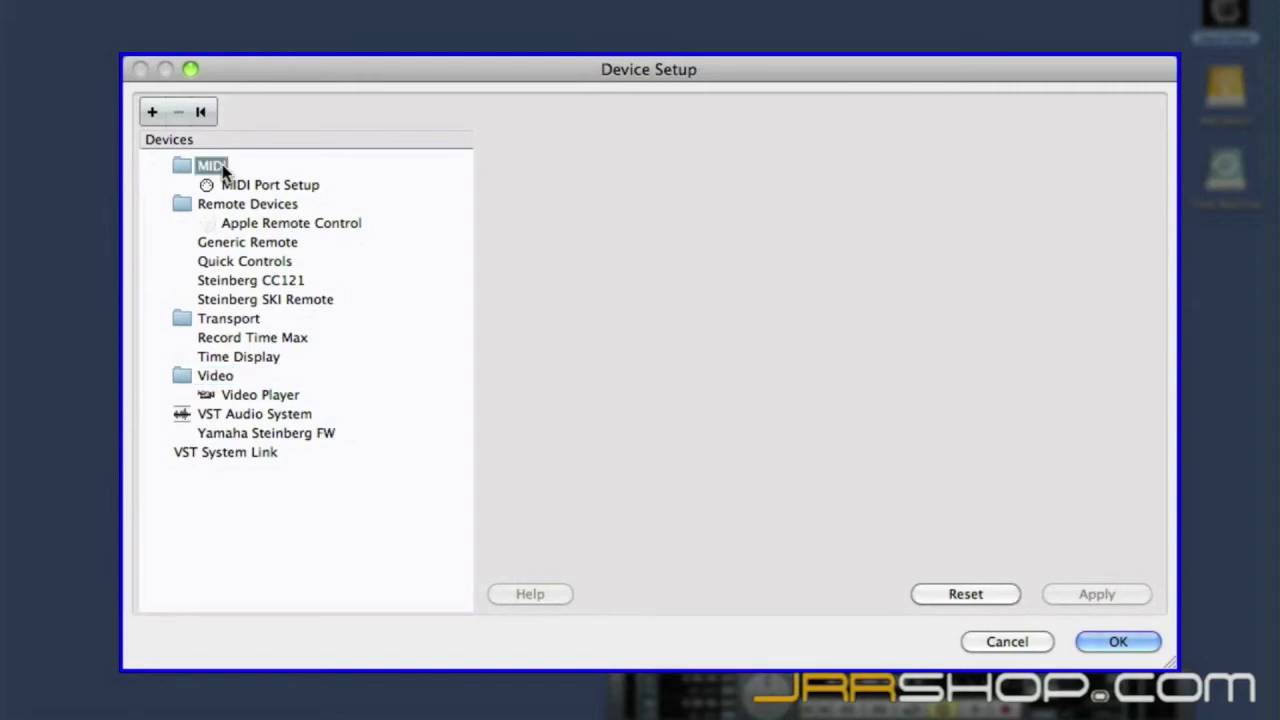
{"action": "left_click", "coordinate": [293, 189]}
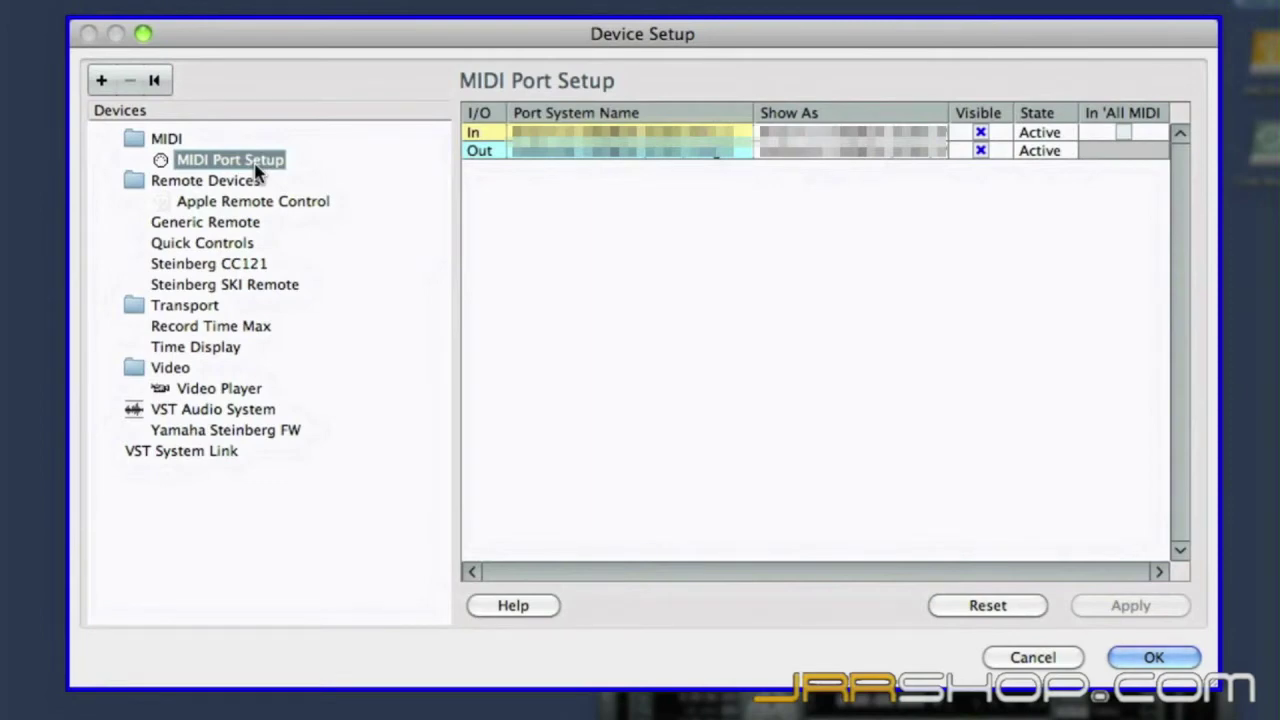
Include the MIDI input in All MIDI Inputs, then hide and re-show the MIDI output port
{"action": "left_click", "coordinate": [1123, 133]}
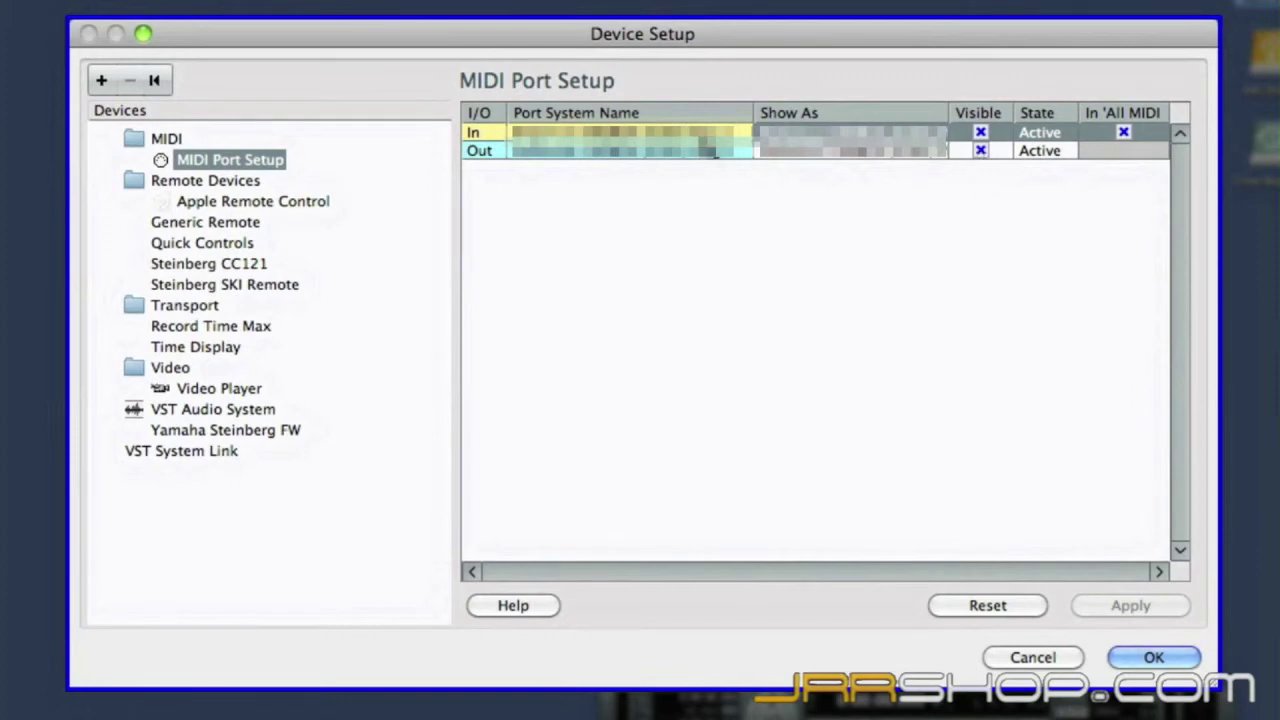
{"action": "left_click", "coordinate": [680, 162]}
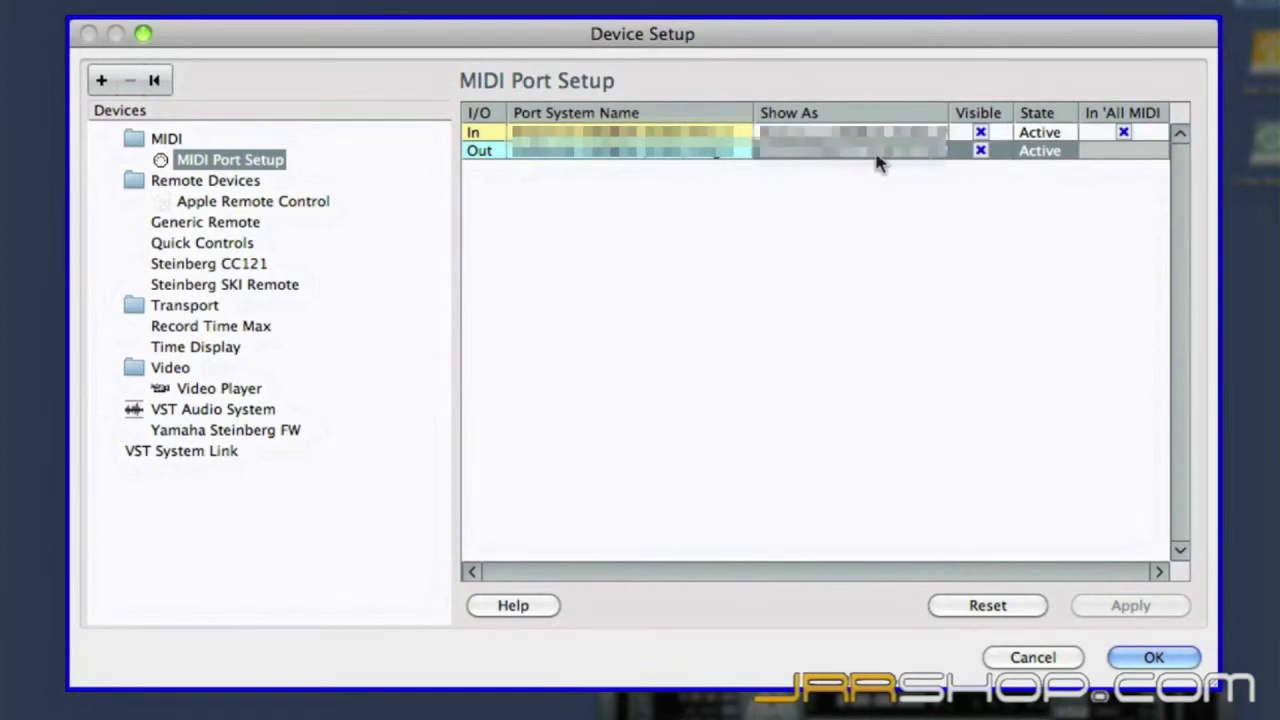
{"action": "left_click", "coordinate": [981, 151]}
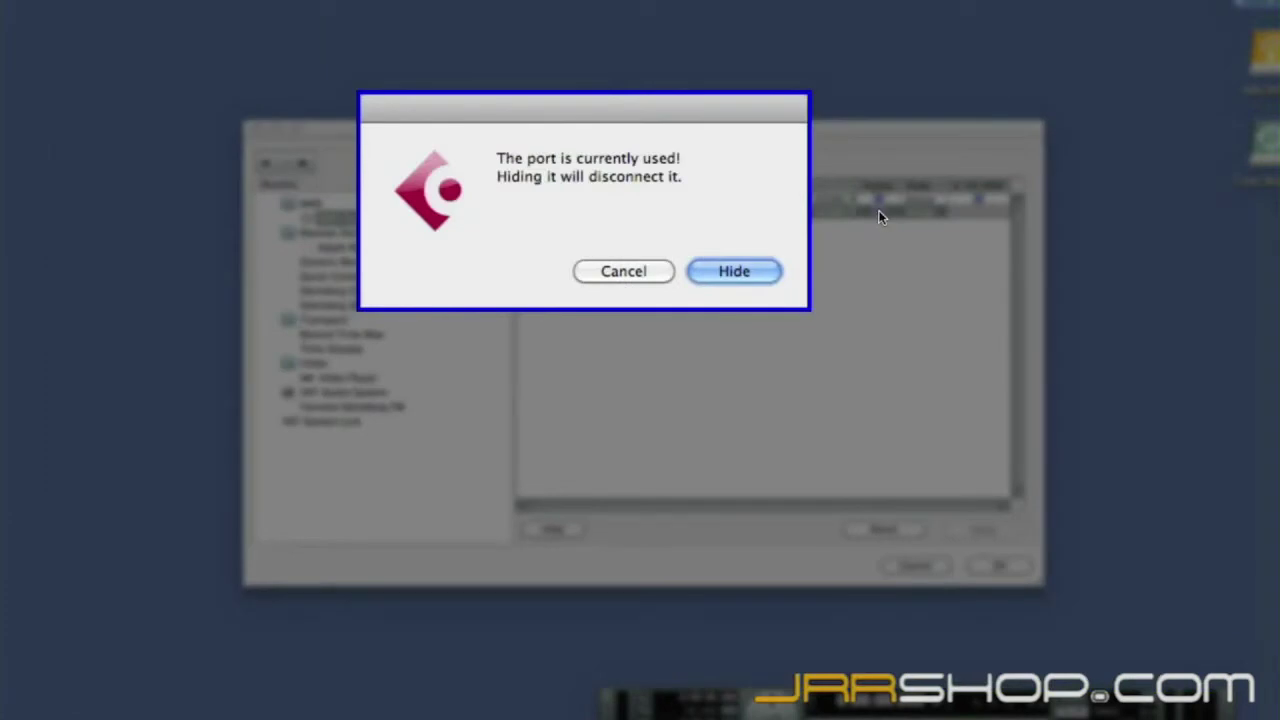
{"action": "left_click", "coordinate": [716, 272]}
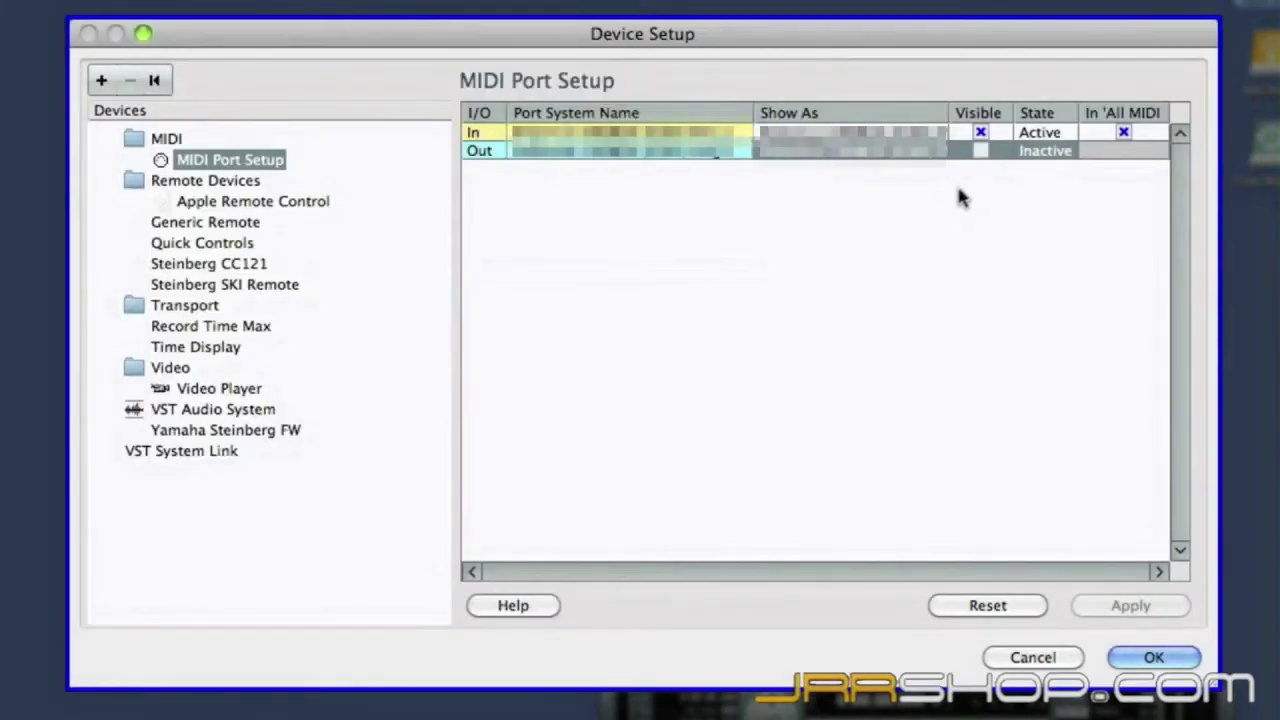
{"action": "left_click", "coordinate": [981, 151]}
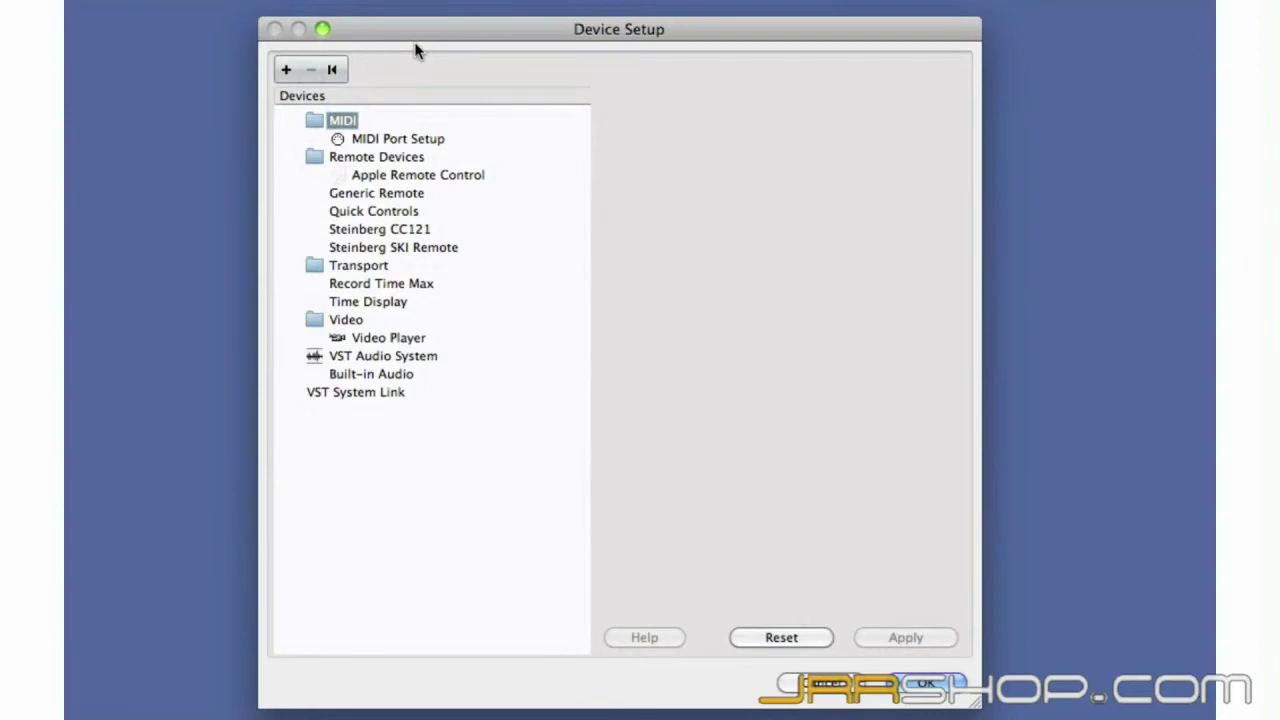
Switch the VST Audio System's ASIO driver from Built-in Audio to Yamaha Steinberg FW
{"action": "left_click", "coordinate": [425, 358]}
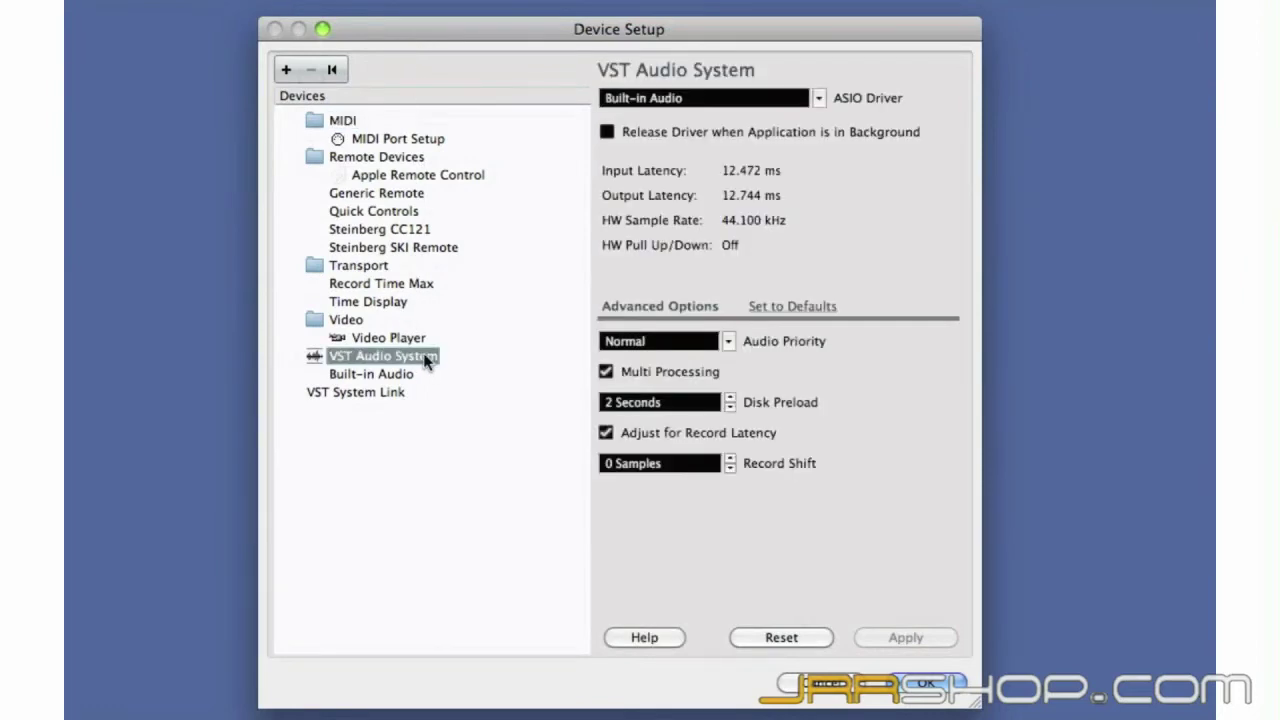
{"action": "left_click", "coordinate": [818, 97]}
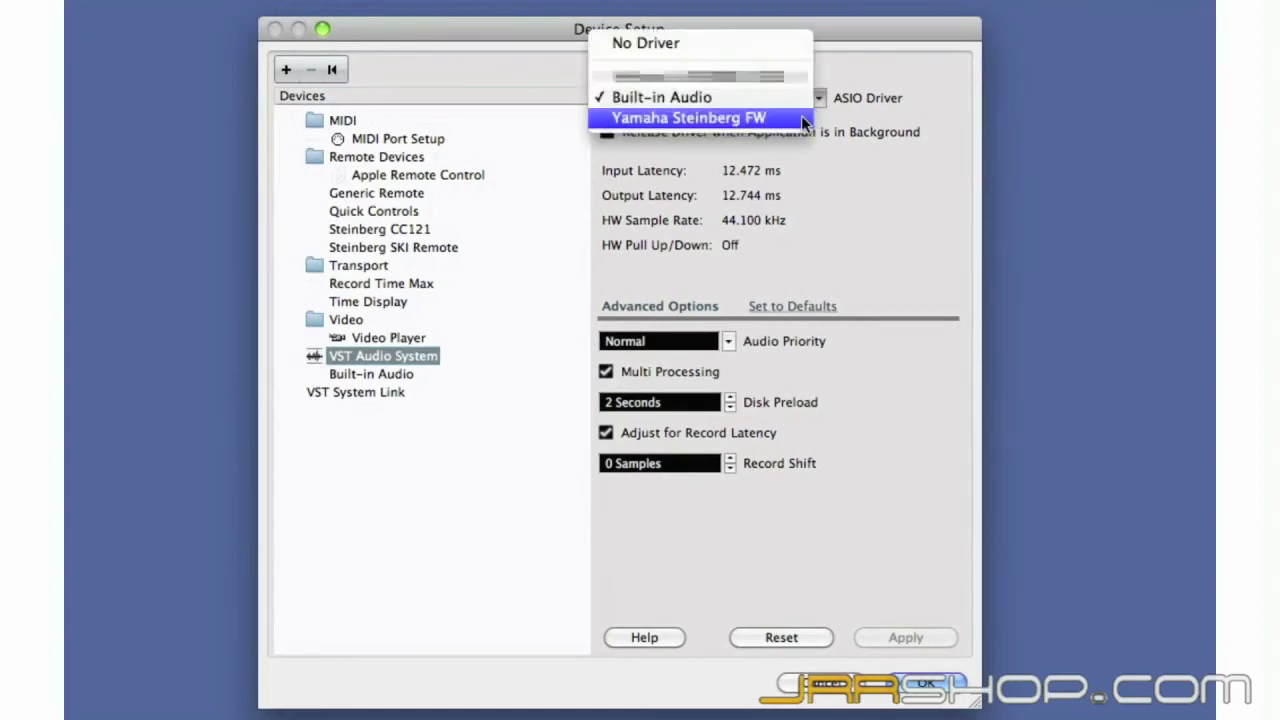
{"action": "left_click", "coordinate": [803, 119]}
{"action": "left_click", "coordinate": [807, 228]}
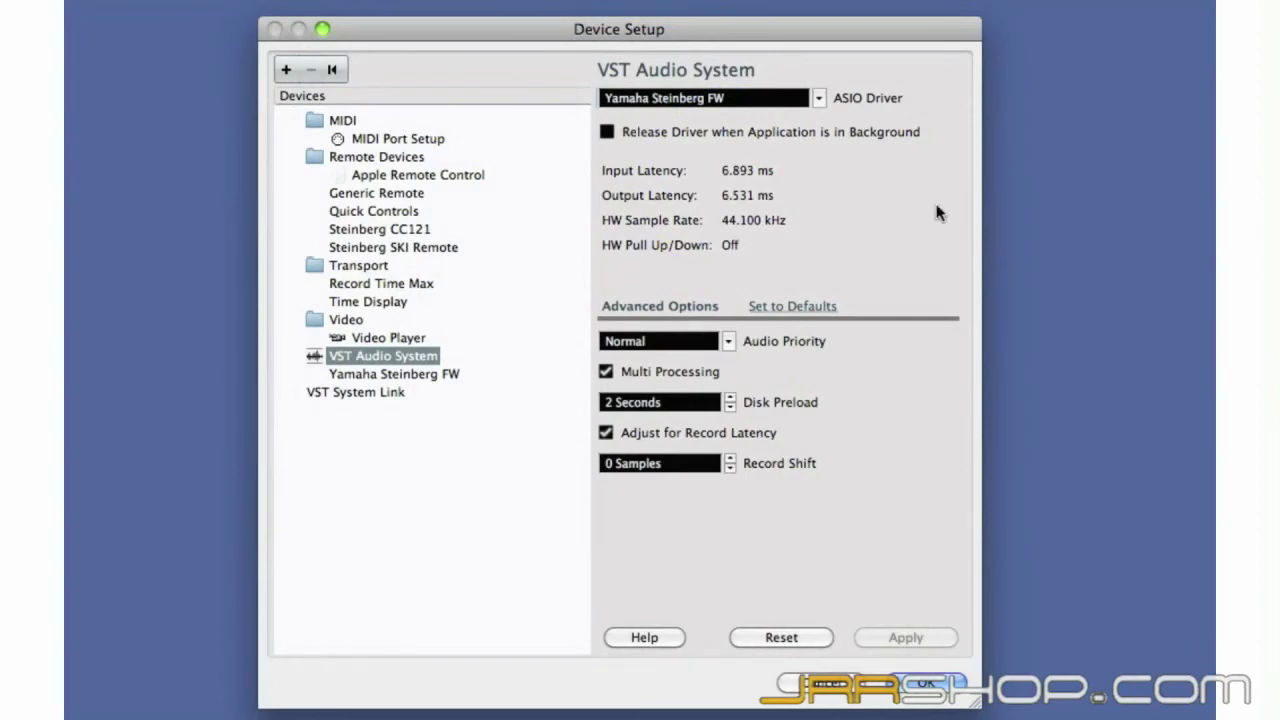
Set the Yamaha Steinberg FW buffer size to 384 samples and accept Device Setup with OK
{"action": "left_click", "coordinate": [437, 374]}
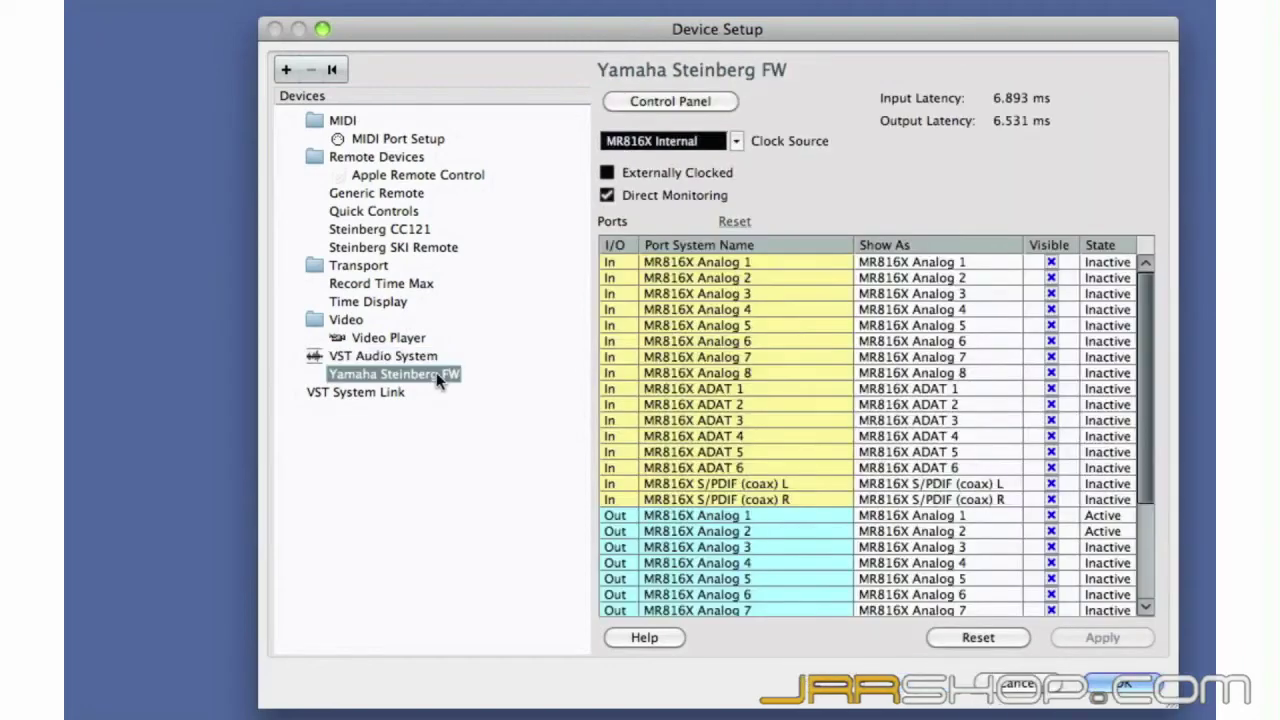
{"action": "left_click", "coordinate": [689, 100]}
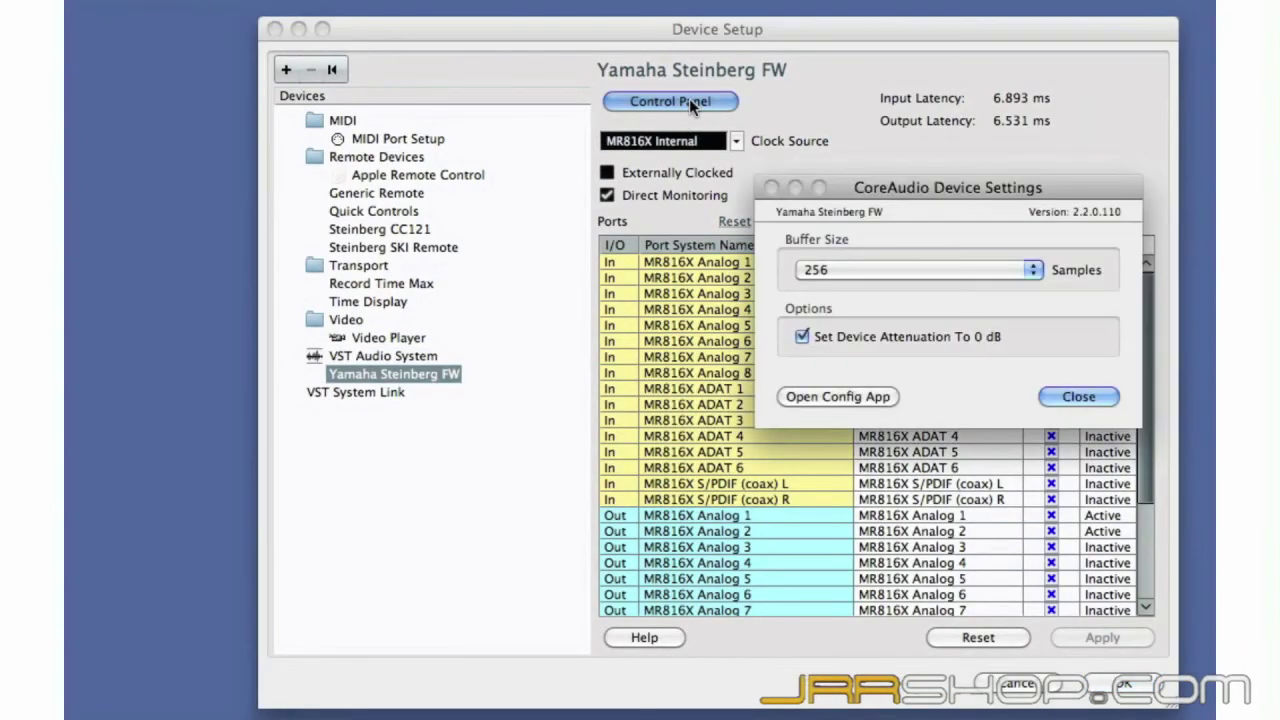
{"action": "left_click", "coordinate": [958, 265]}
{"action": "left_click", "coordinate": [937, 214]}
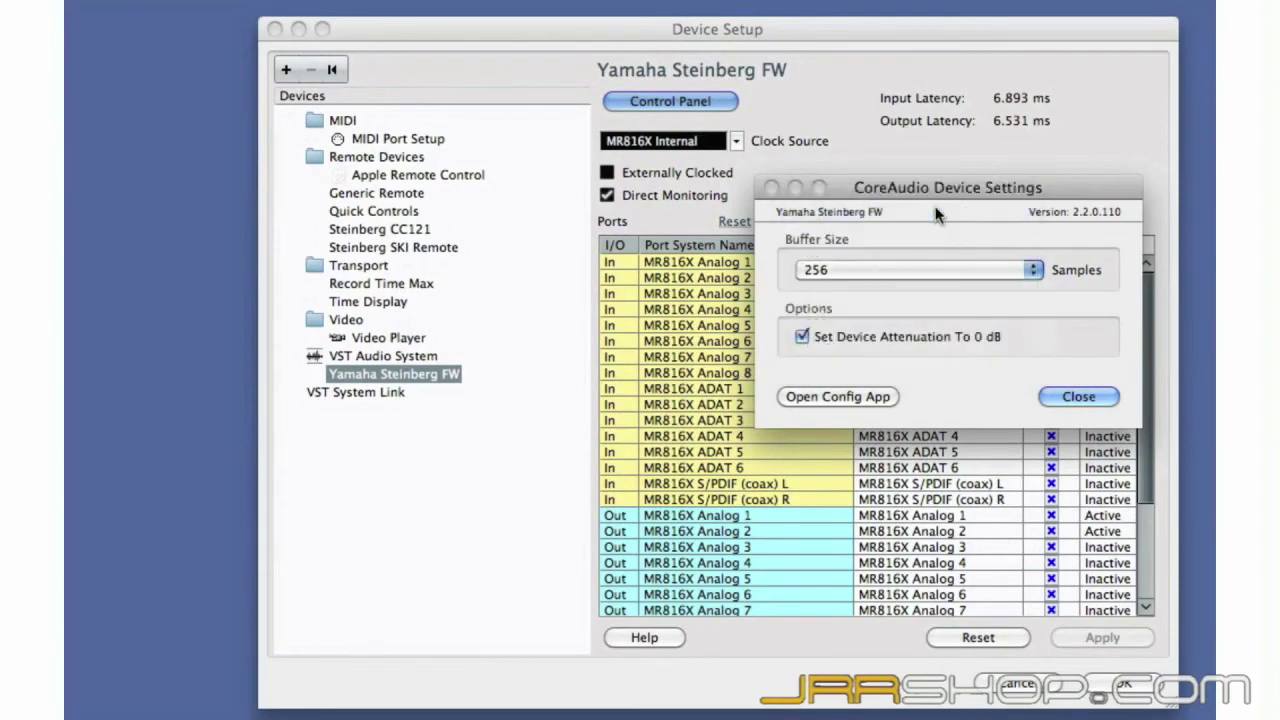
{"action": "left_click", "coordinate": [892, 269]}
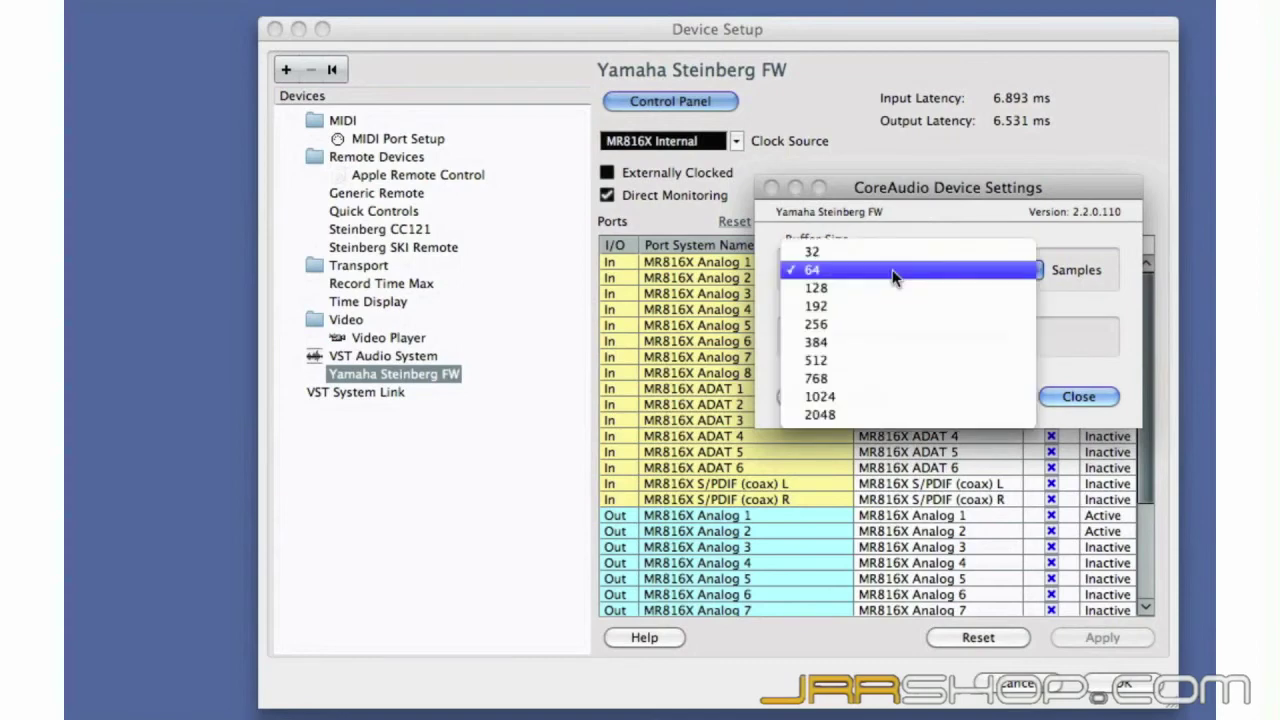
{"action": "left_click", "coordinate": [886, 338]}
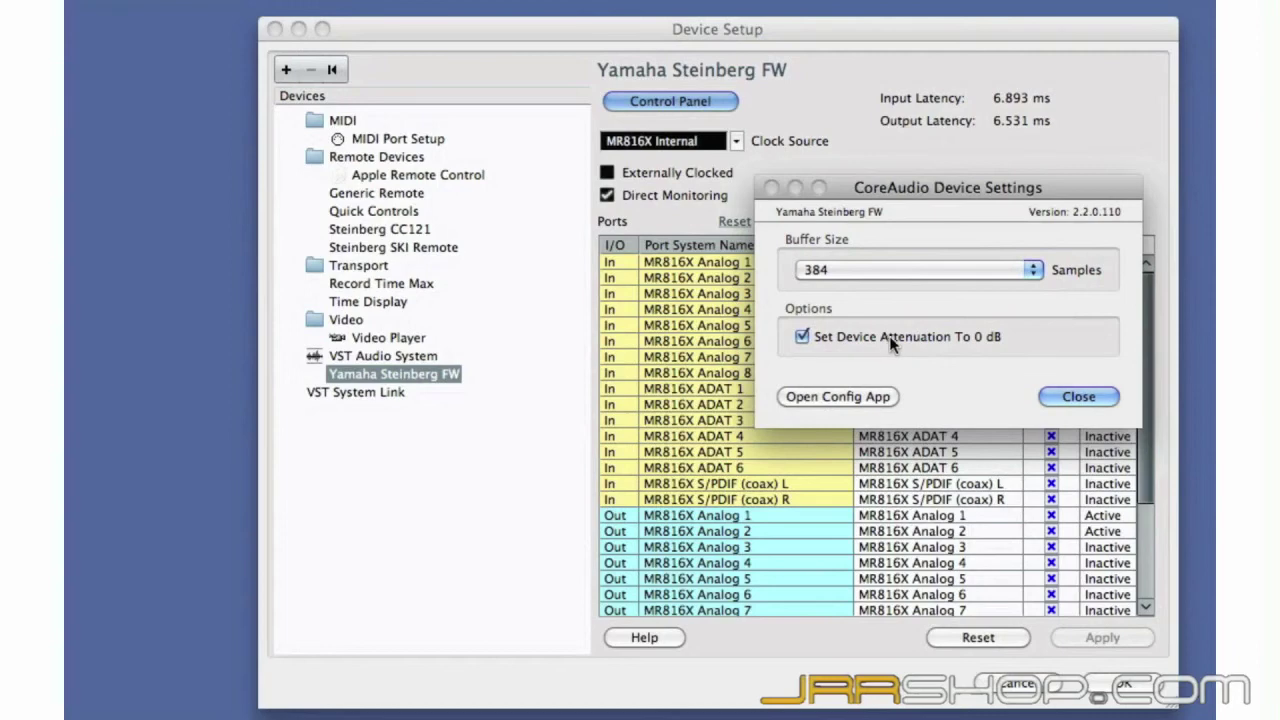
{"action": "left_click", "coordinate": [1035, 270]}
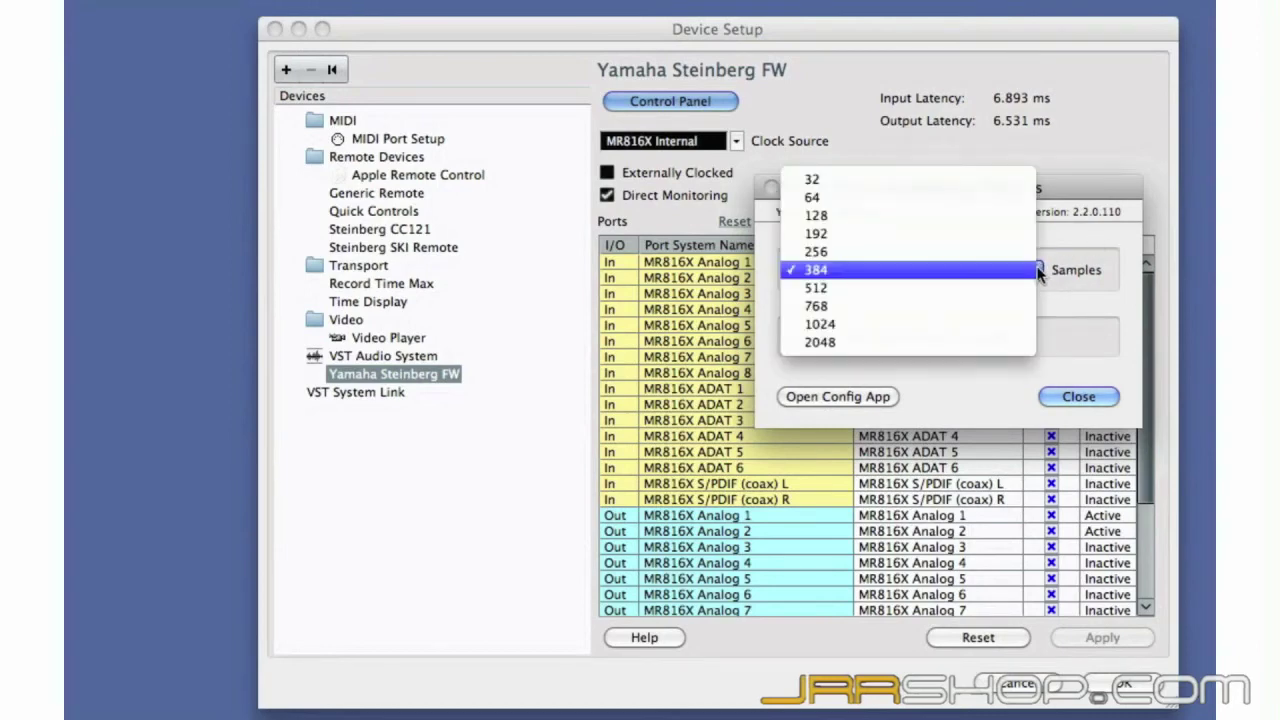
{"action": "left_click", "coordinate": [929, 322]}
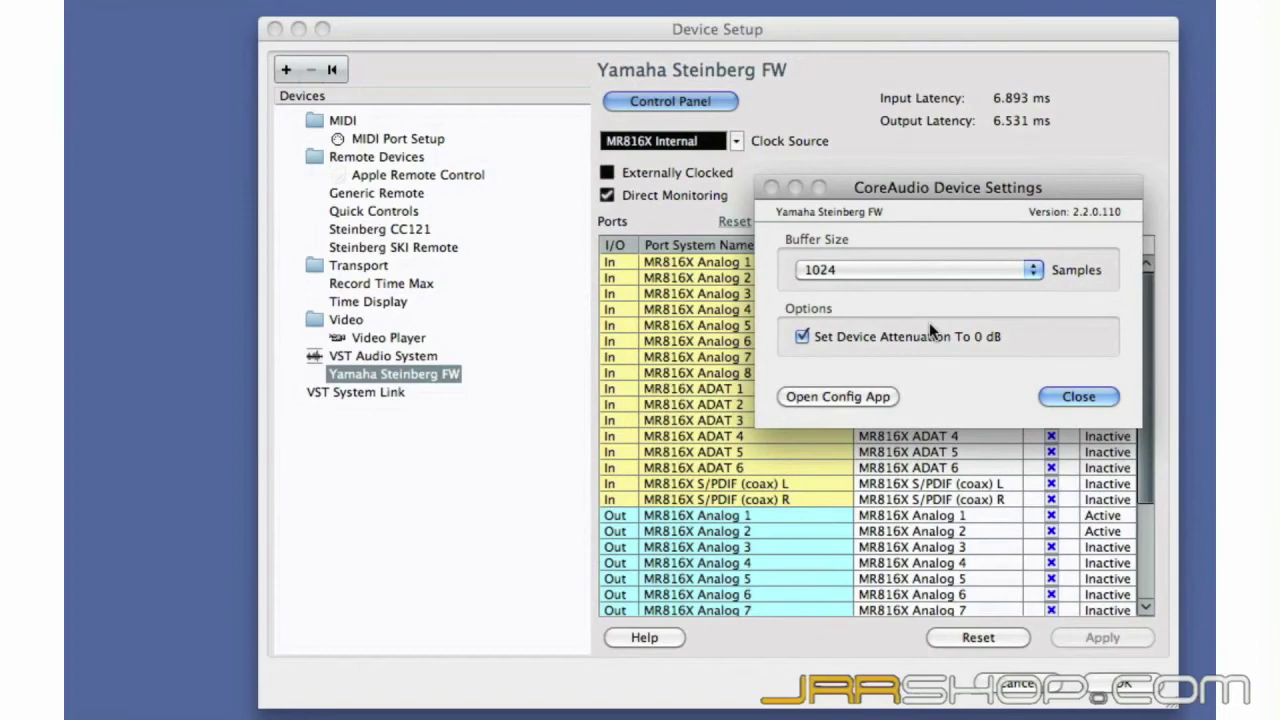
{"action": "left_click", "coordinate": [940, 270]}
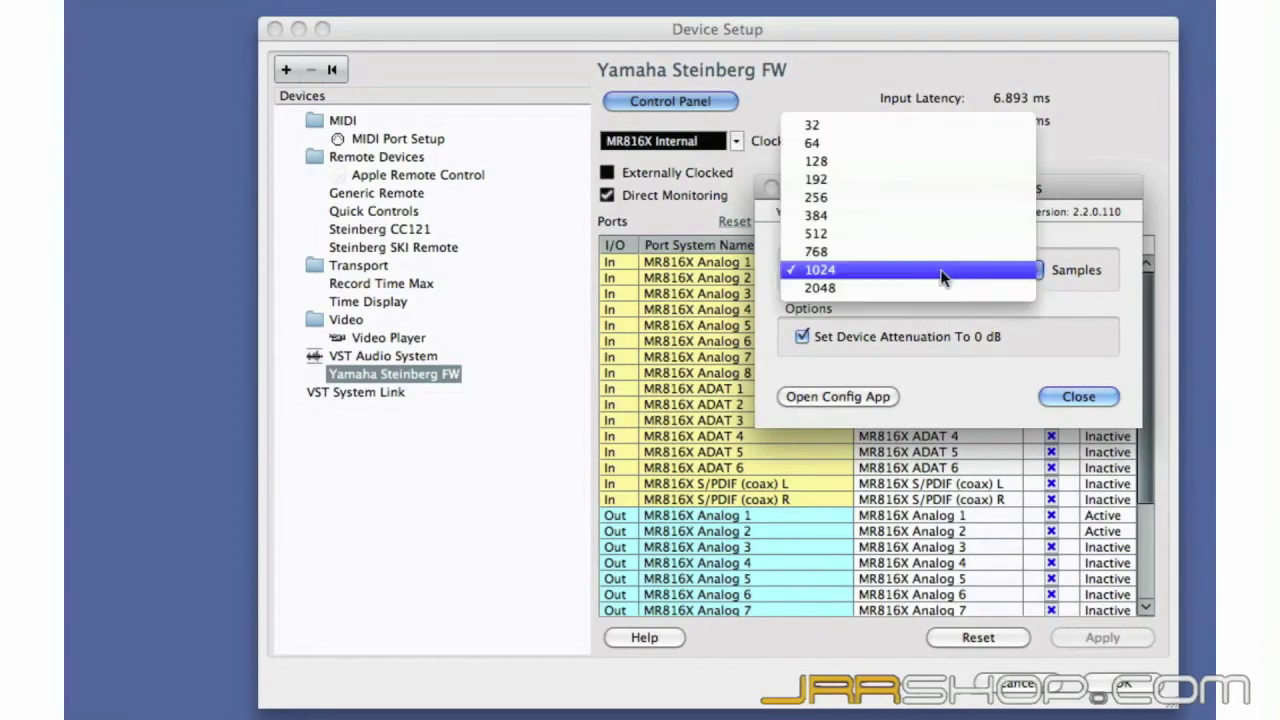
{"action": "left_click", "coordinate": [921, 215]}
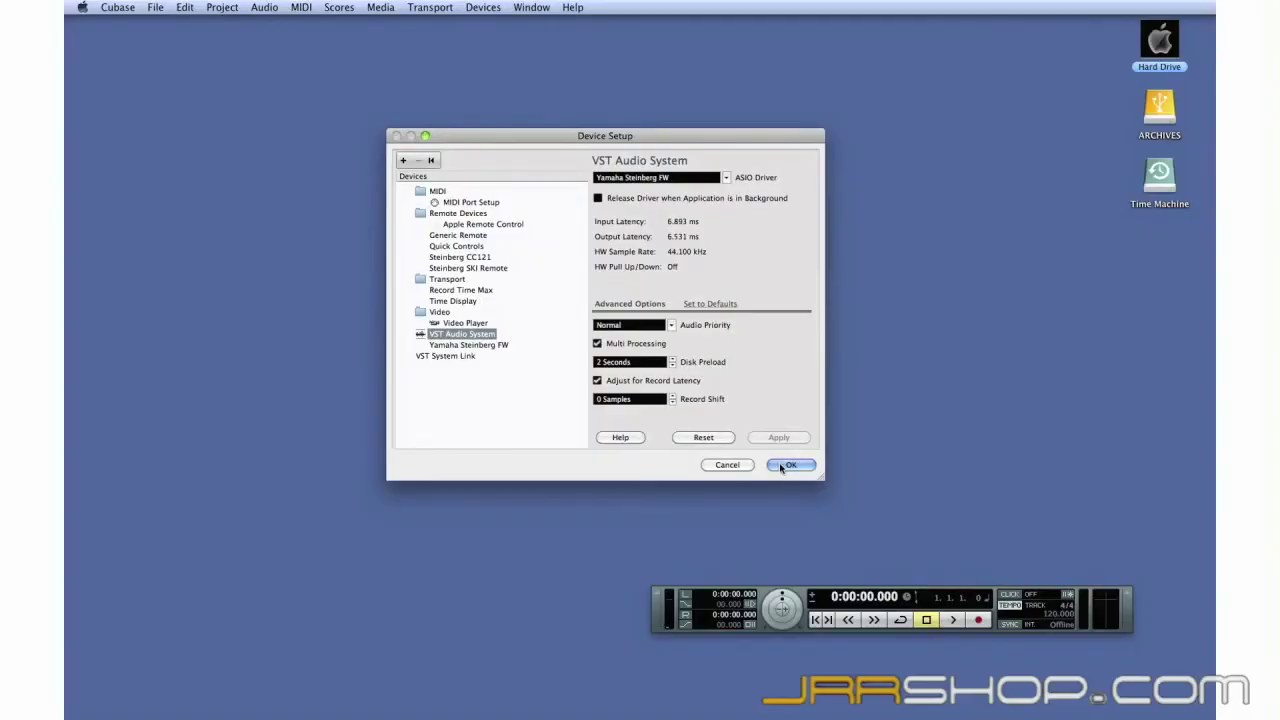
{"action": "left_click", "coordinate": [782, 466]}
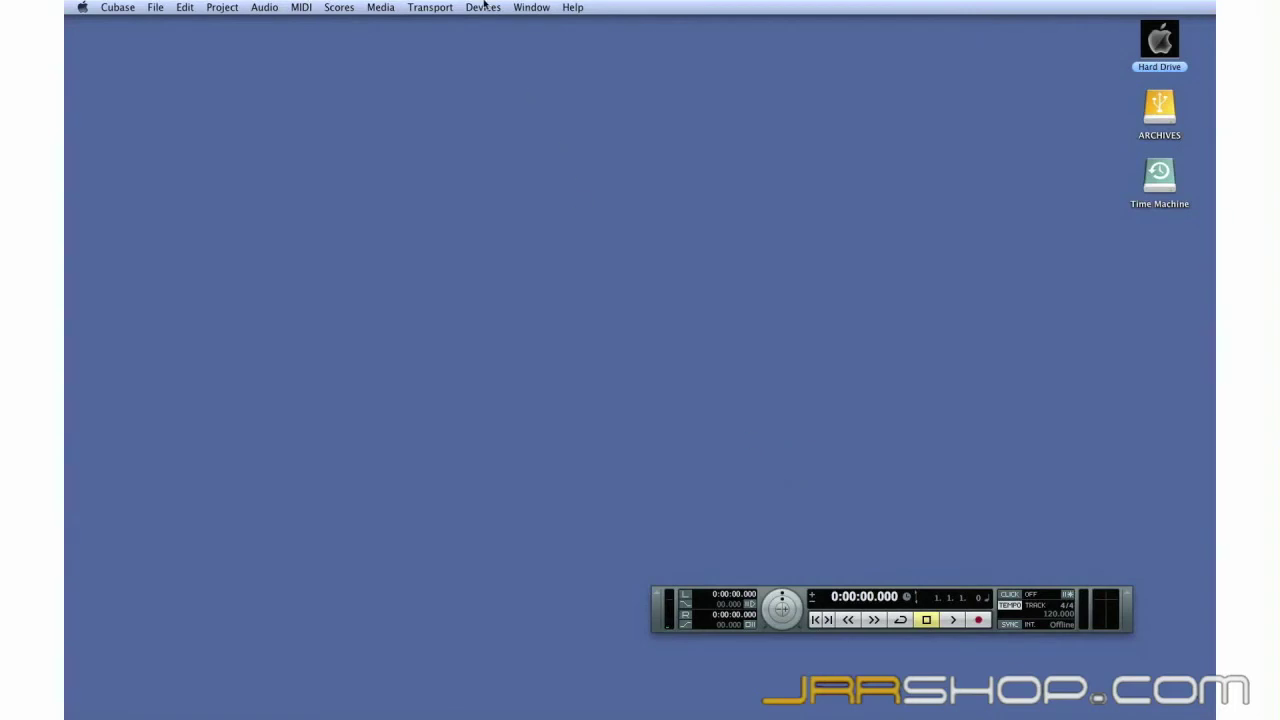
{"action": "left_click", "coordinate": [484, 6]}
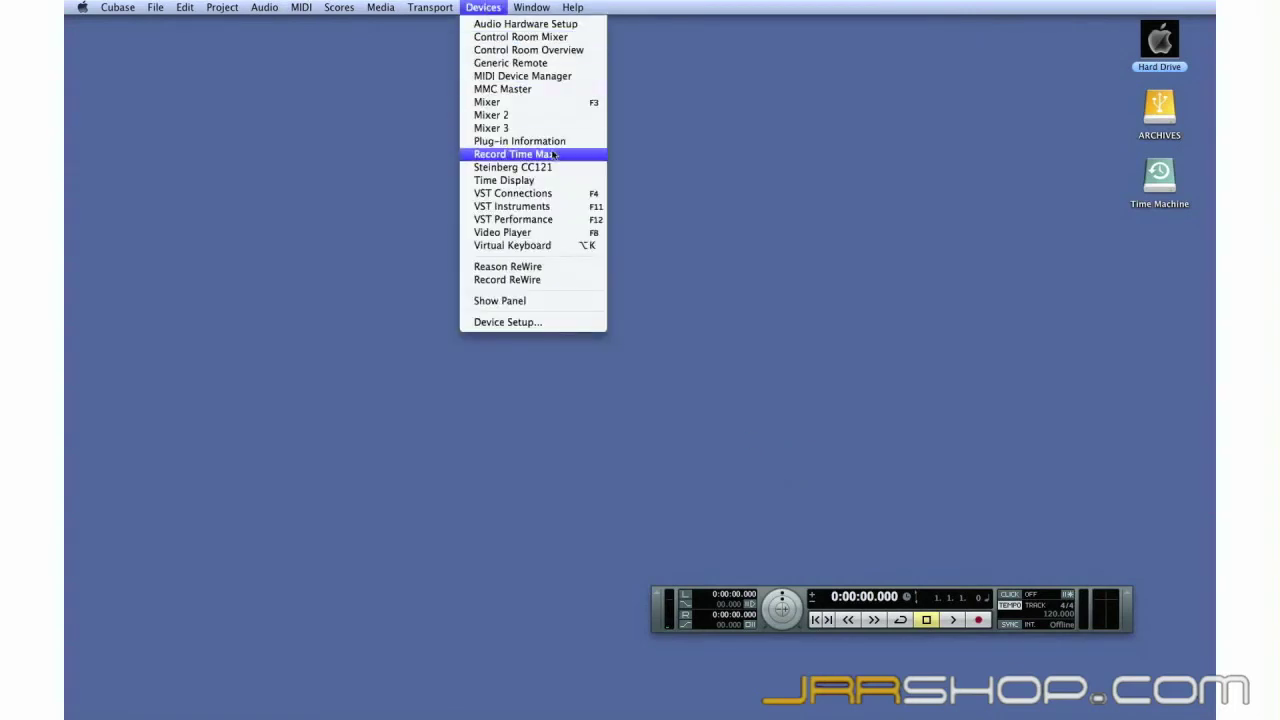
Open VST Connections, view each tab from Outputs through Studio, and return to Inputs
{"action": "left_click", "coordinate": [563, 202]}
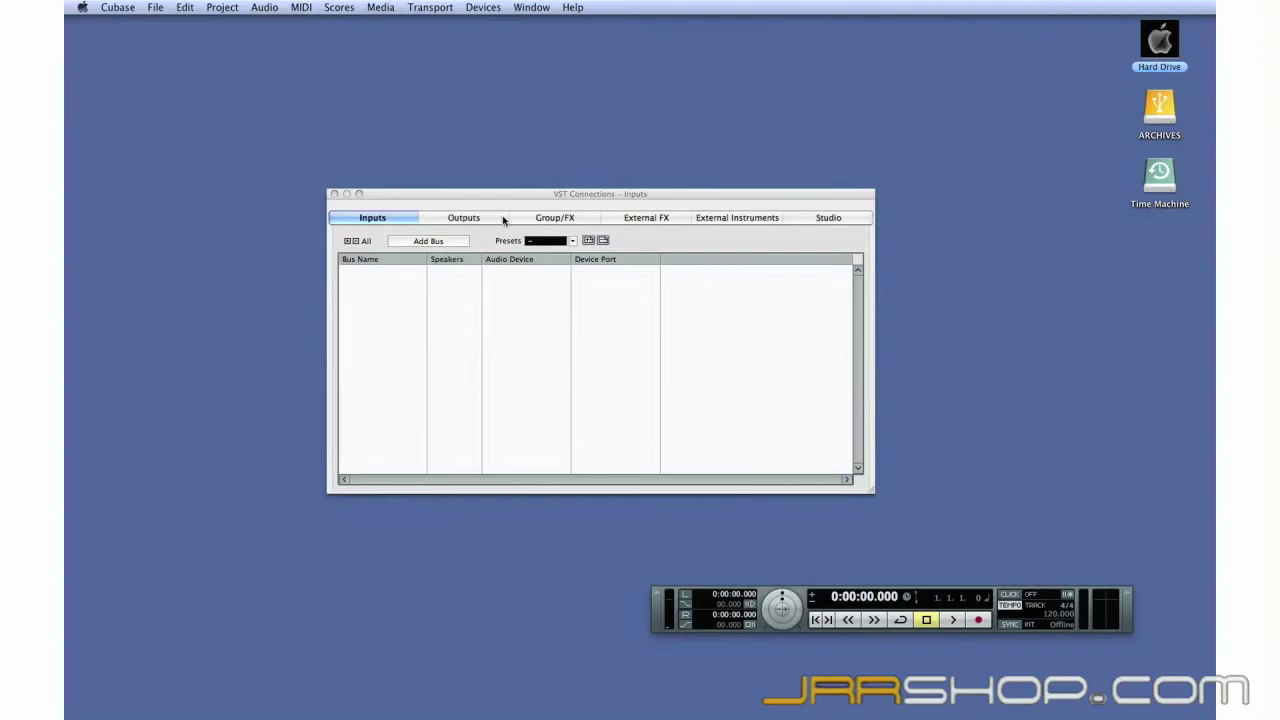
{"action": "left_click", "coordinate": [503, 218]}
{"action": "left_click", "coordinate": [526, 217]}
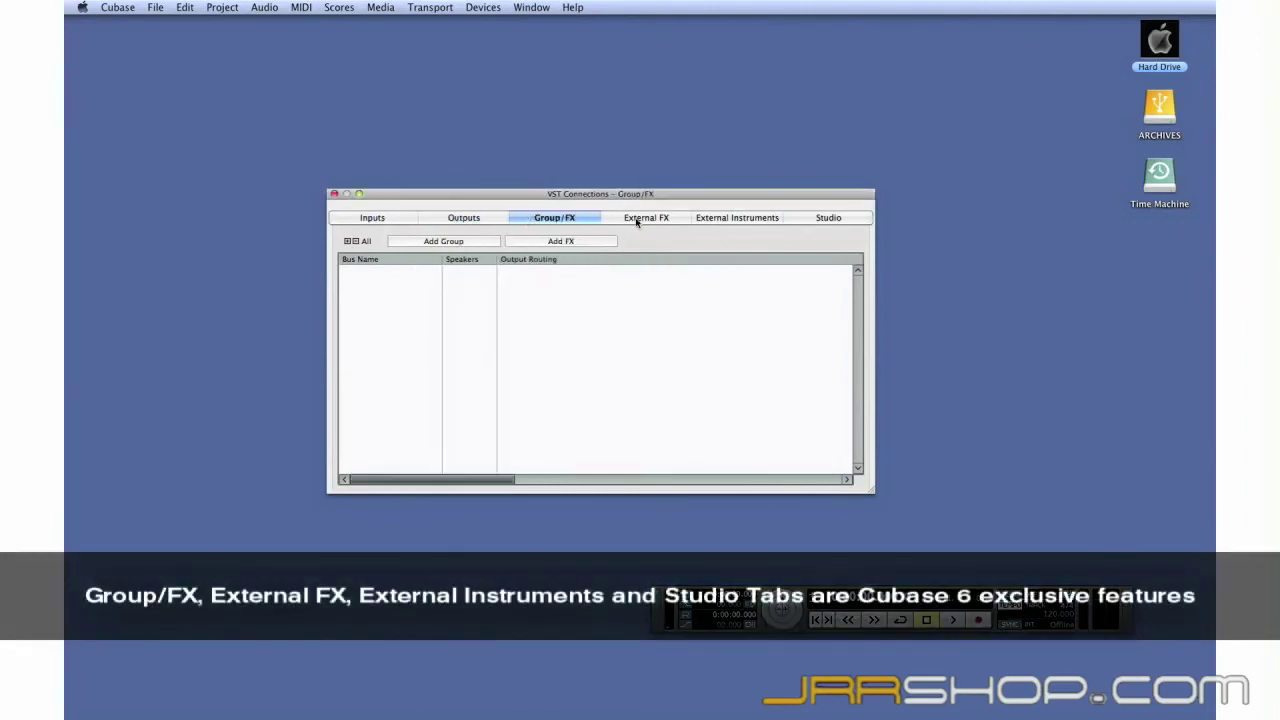
{"action": "left_click", "coordinate": [636, 220]}
{"action": "left_click", "coordinate": [715, 220]}
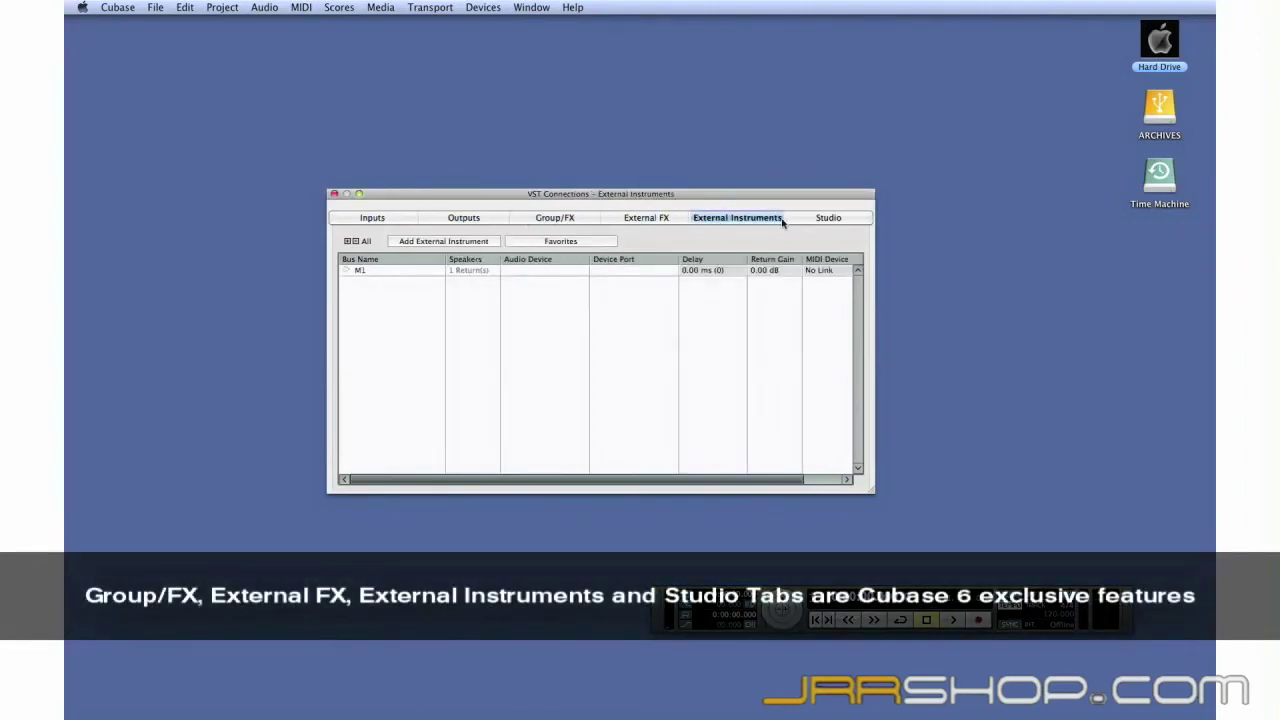
{"action": "left_click", "coordinate": [828, 218]}
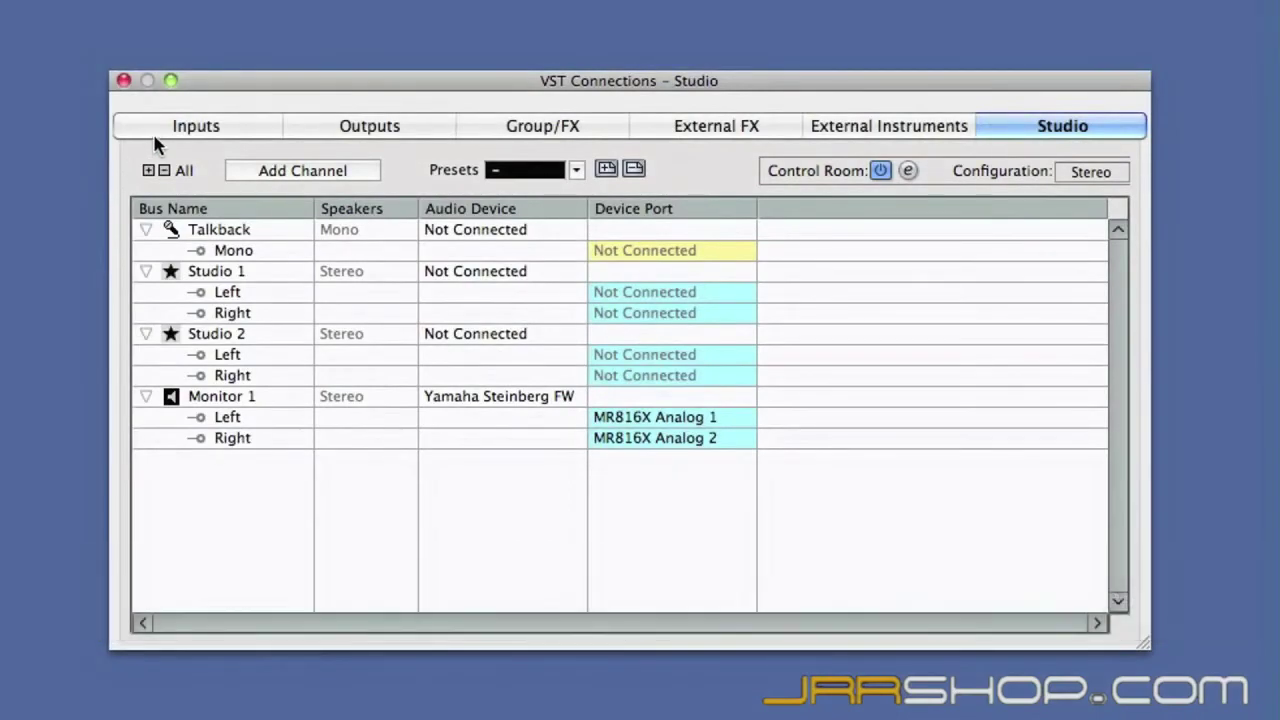
{"action": "left_click", "coordinate": [156, 138]}
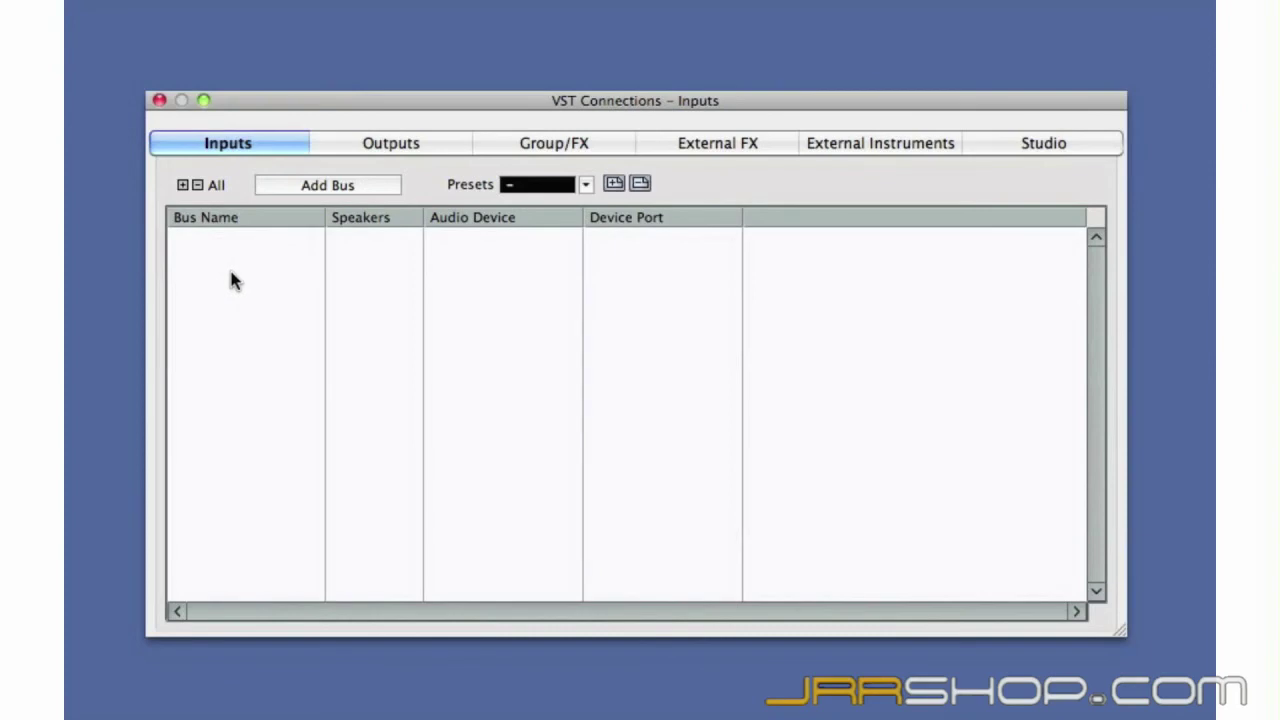
Start adding an input bus, bringing up the Add Input Bus dialog set to Mono
{"action": "left_click", "coordinate": [384, 188]}
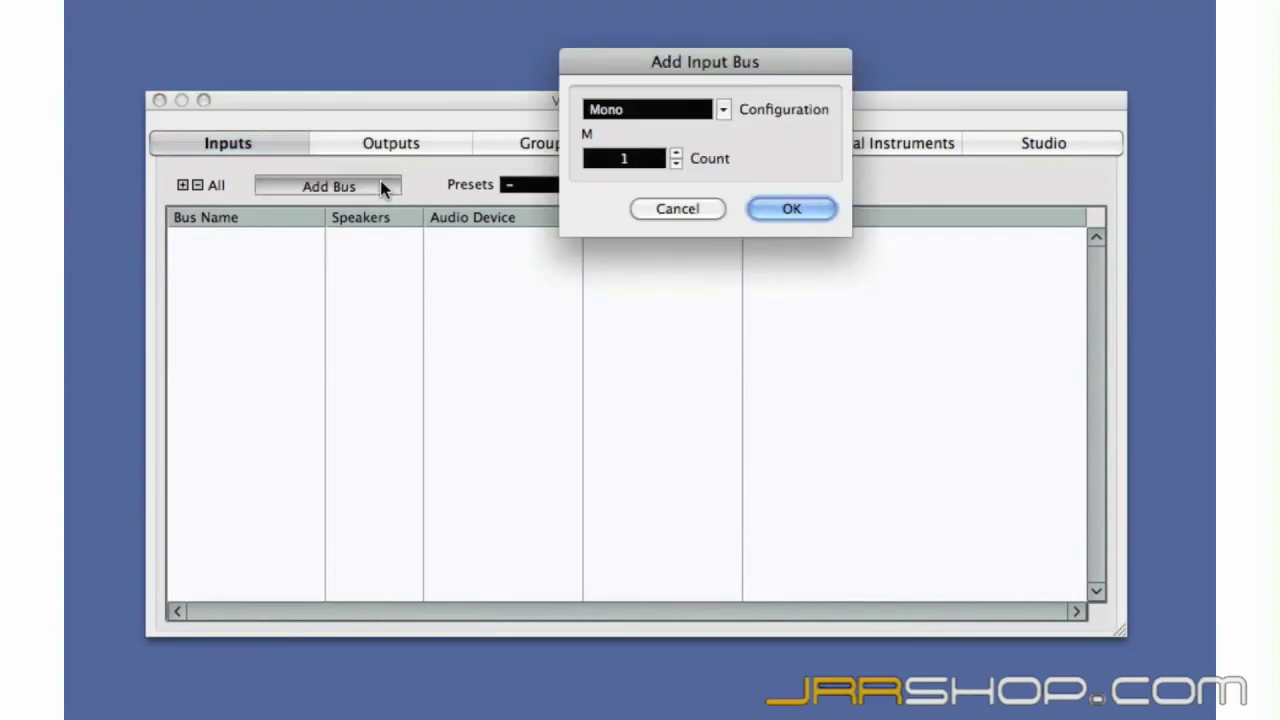
Create two mono input buses with the Add Input Bus dialog, count 2
{"action": "left_click", "coordinate": [724, 110]}
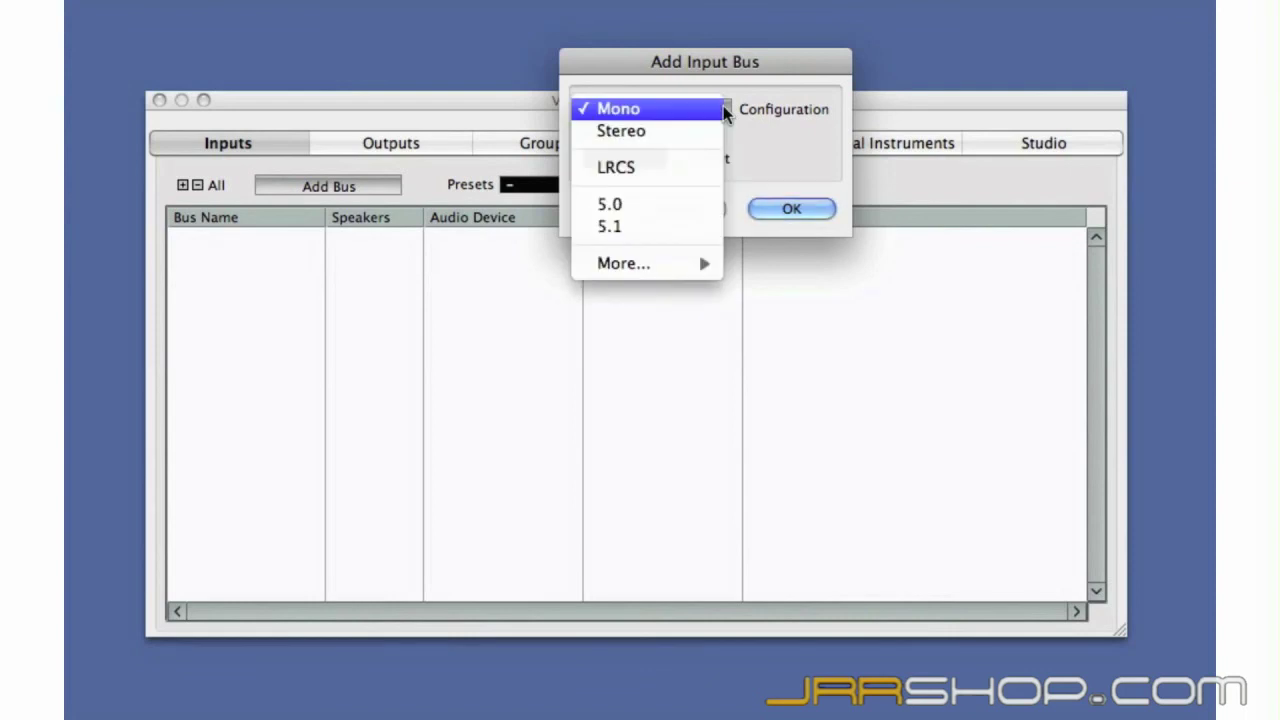
{"action": "left_click", "coordinate": [665, 112]}
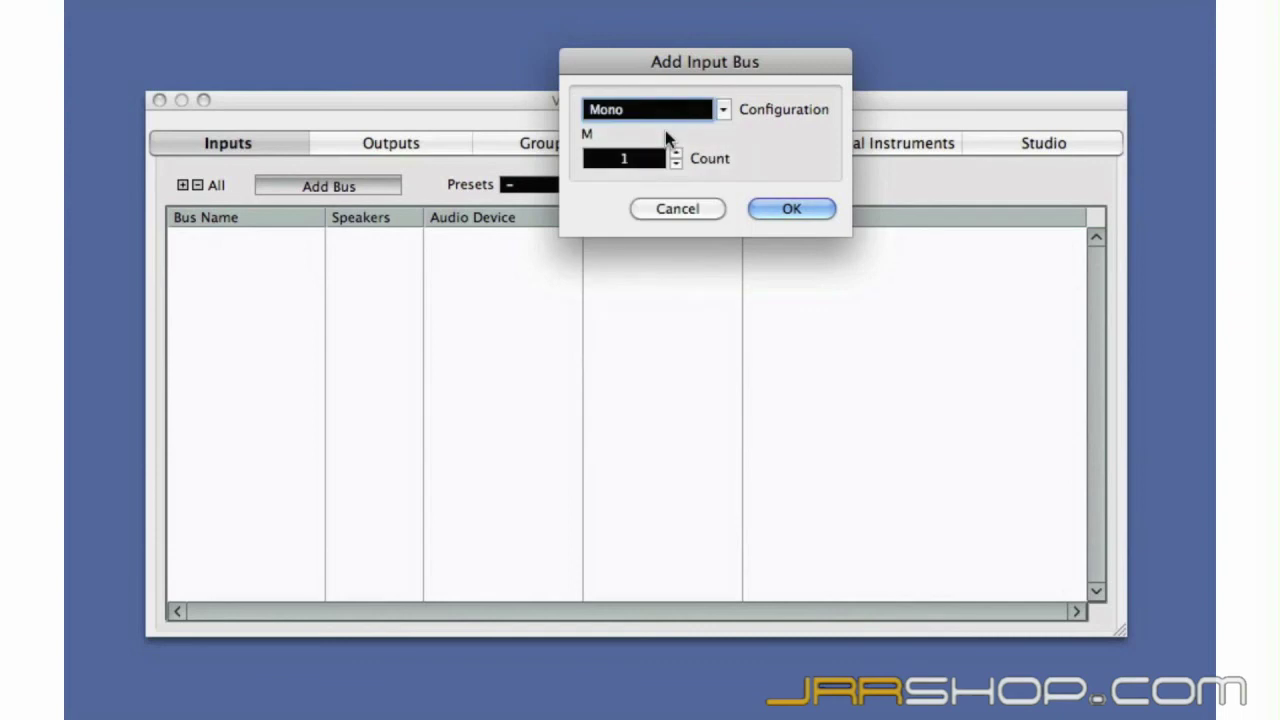
{"action": "left_click", "coordinate": [676, 153]}
{"action": "left_click", "coordinate": [777, 211]}
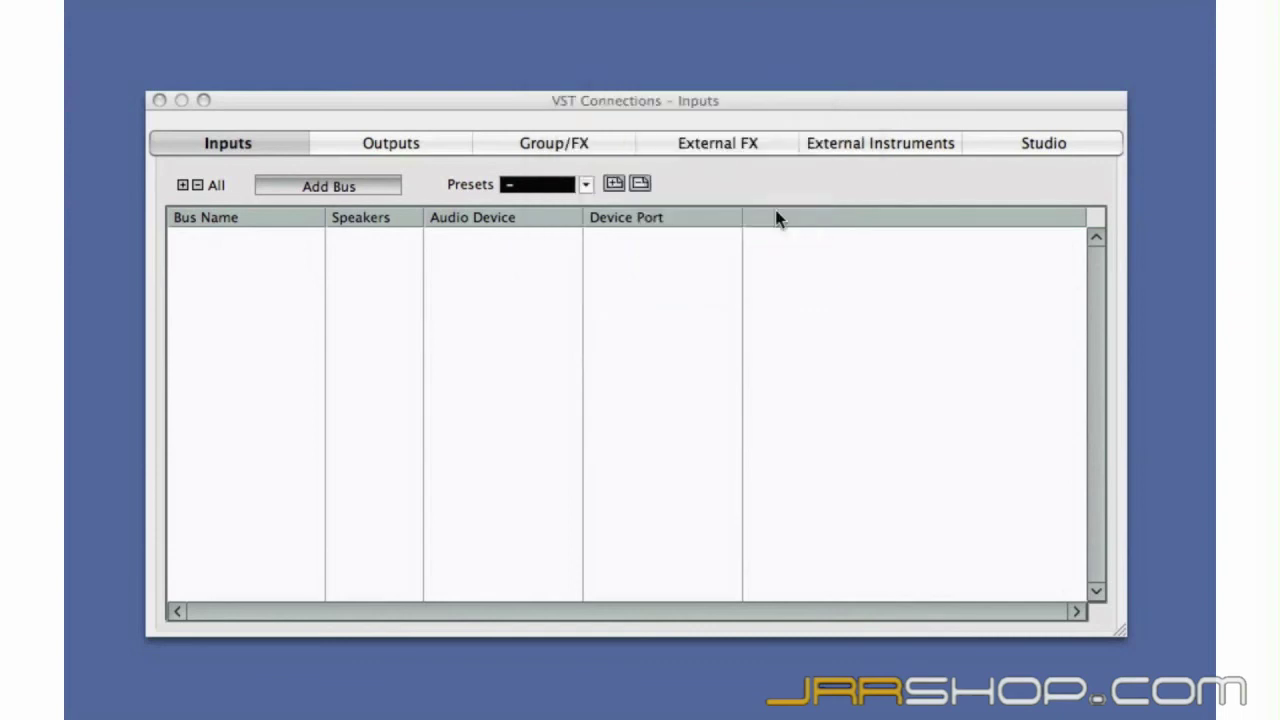
Rename the new buses 'Guitar Mic' and 'Vocal Mic'
{"action": "double_click", "coordinate": [265, 240]}
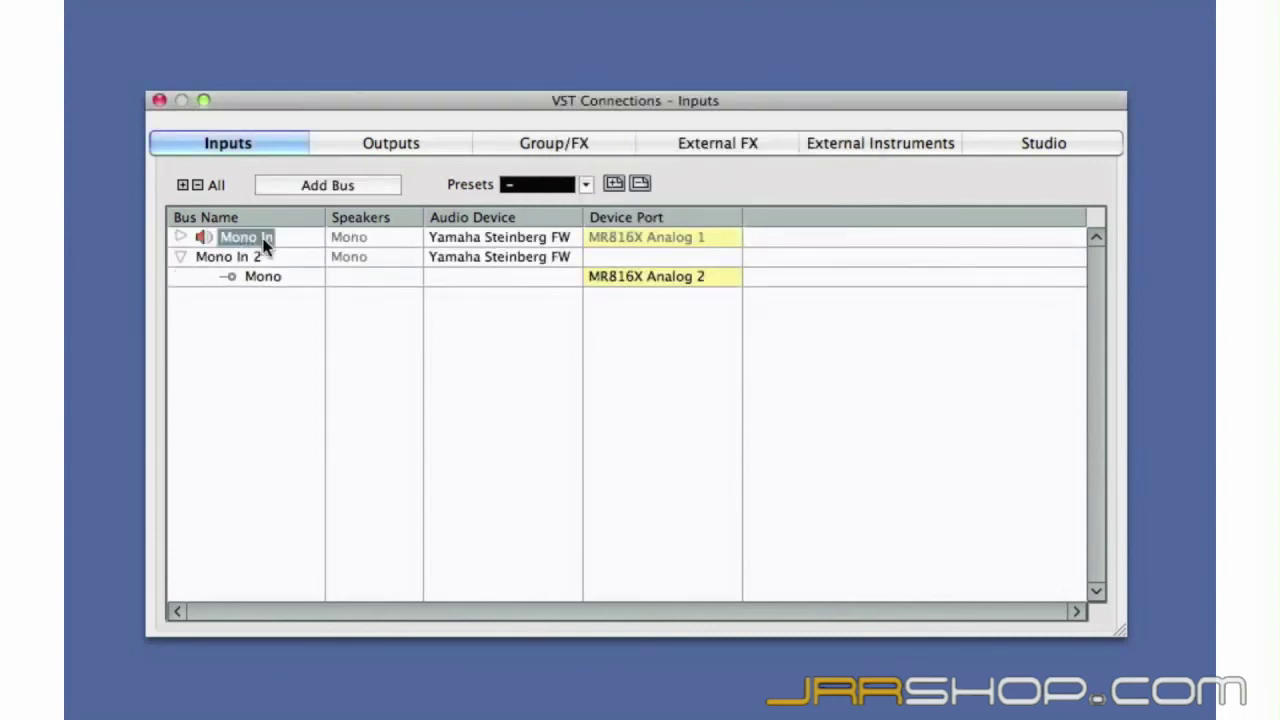
{"action": "type", "text": "Guitar Mic"}
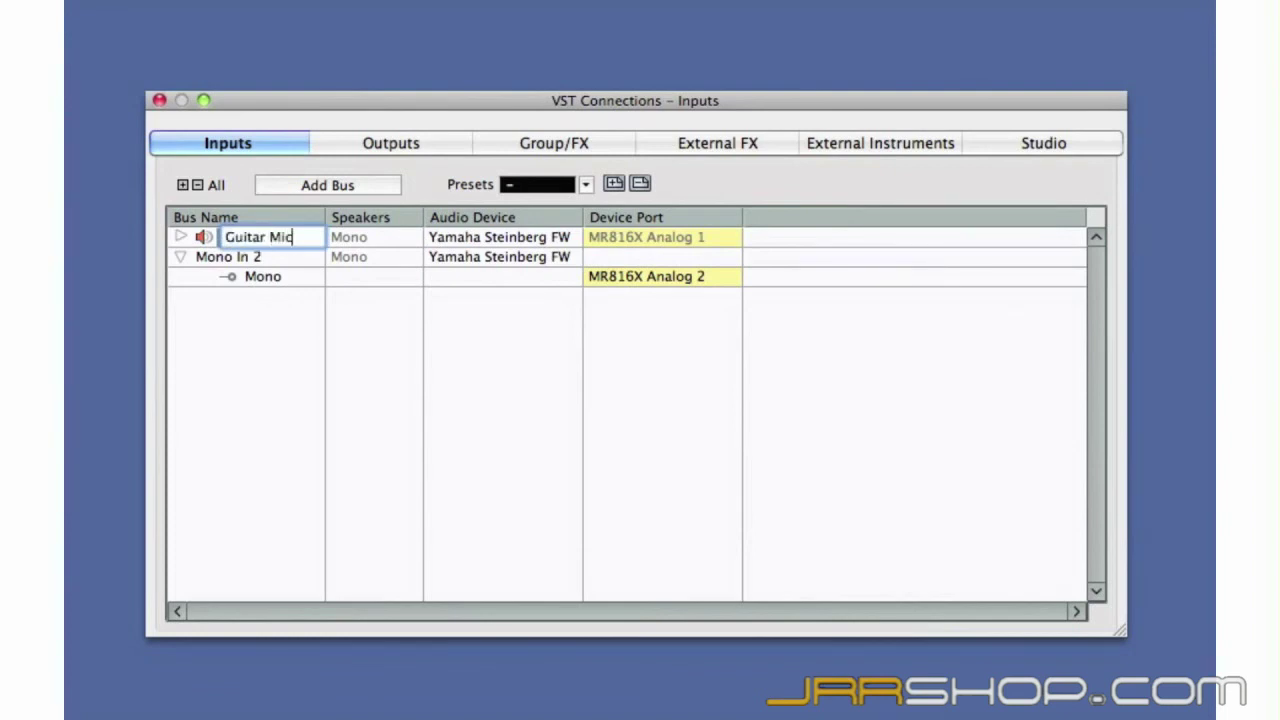
{"action": "key", "text": "Return"}
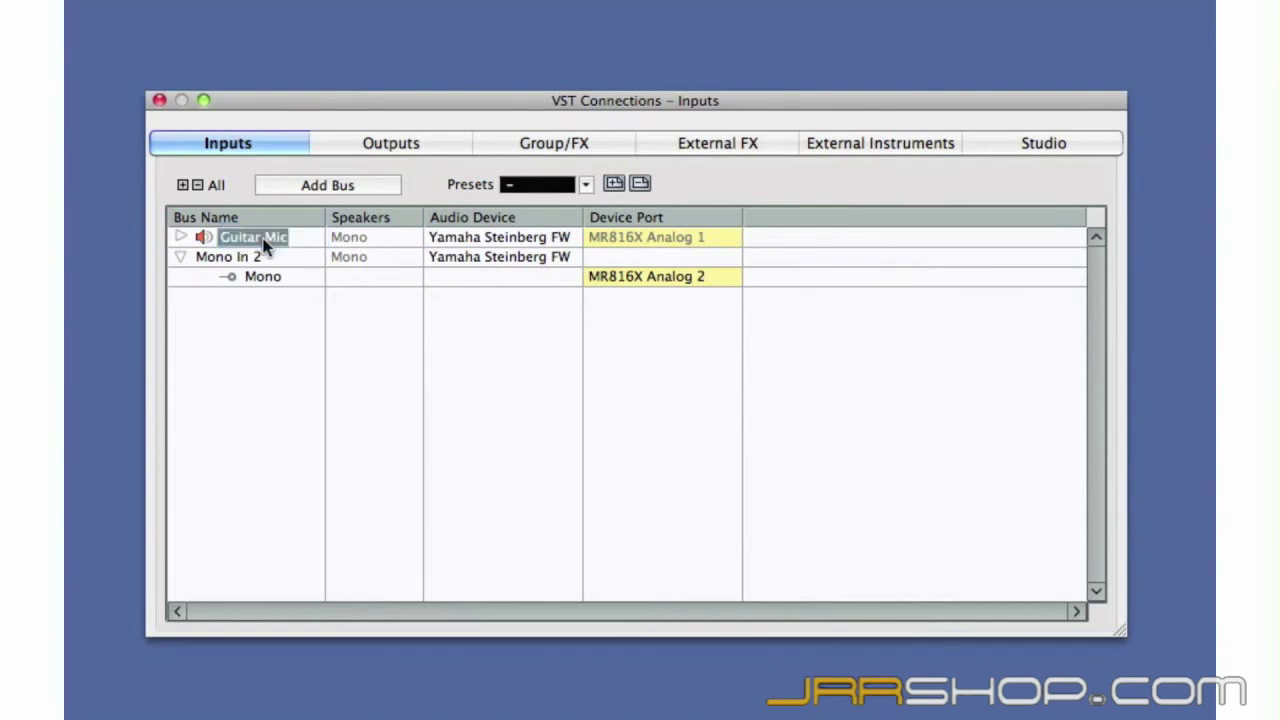
{"action": "double_click", "coordinate": [255, 257]}
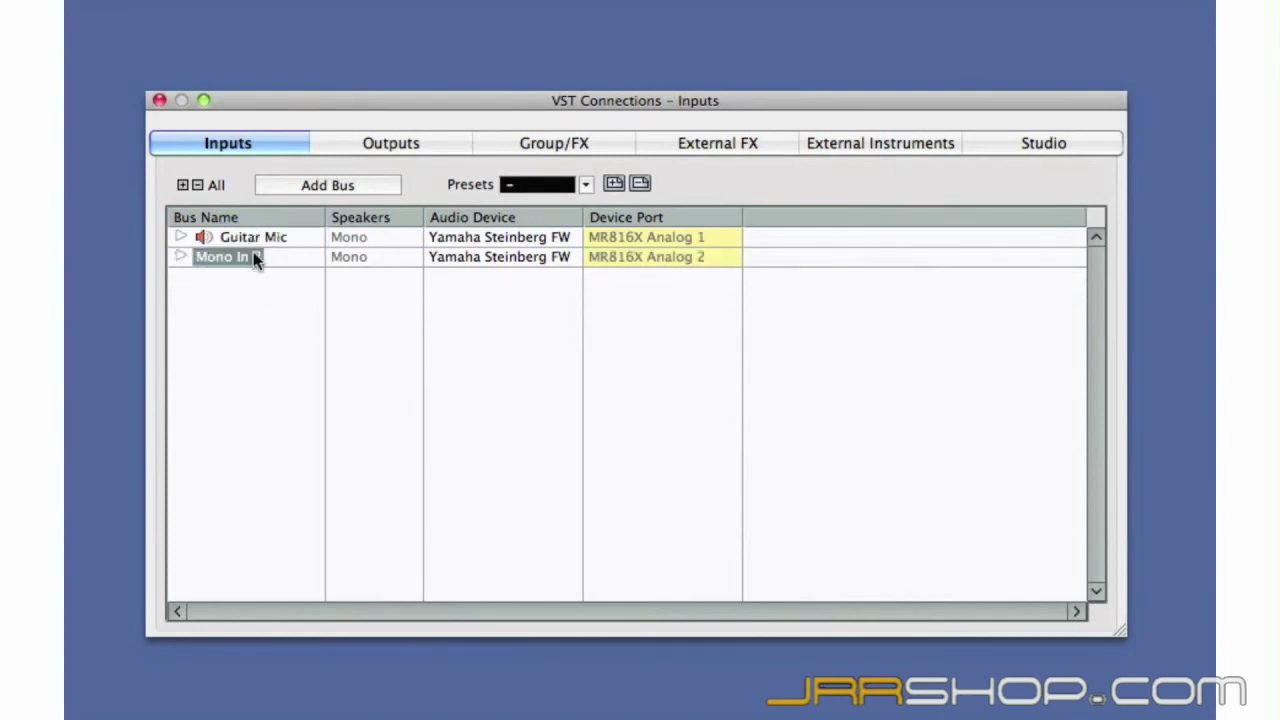
{"action": "type", "text": "Vocal Mic"}
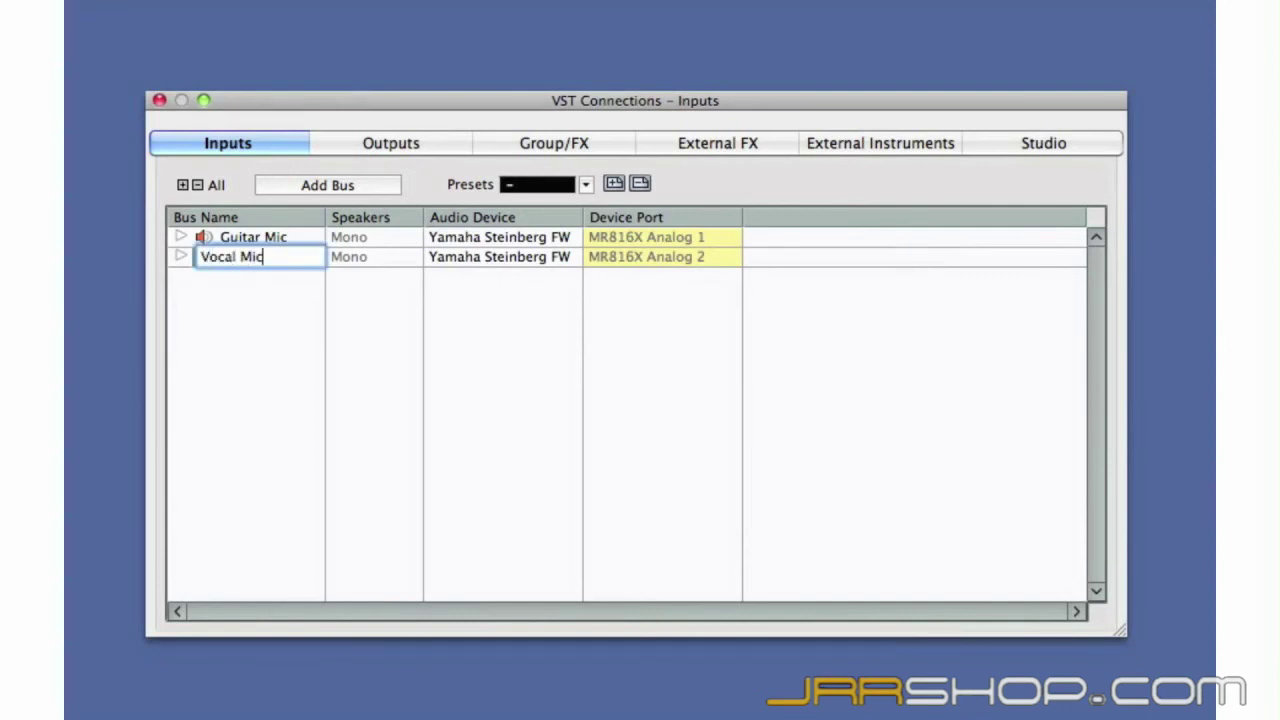
{"action": "key", "text": "Return"}
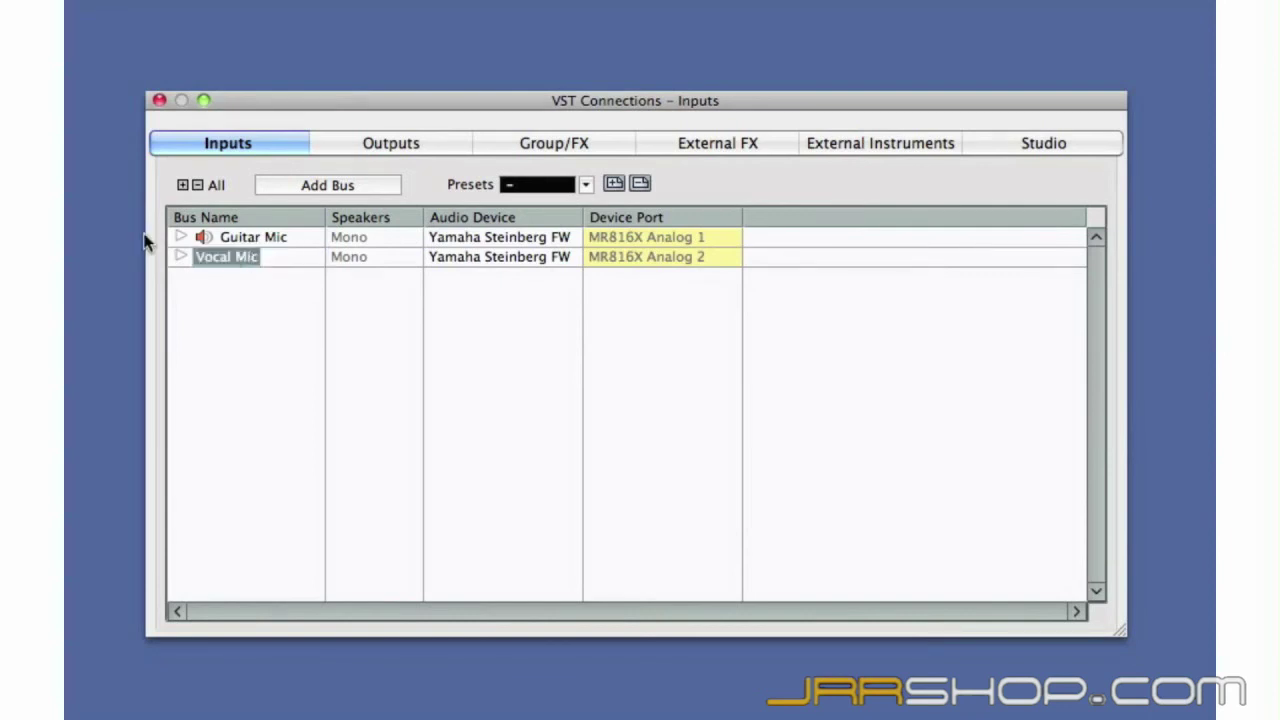
{"action": "left_click", "coordinate": [177, 238]}
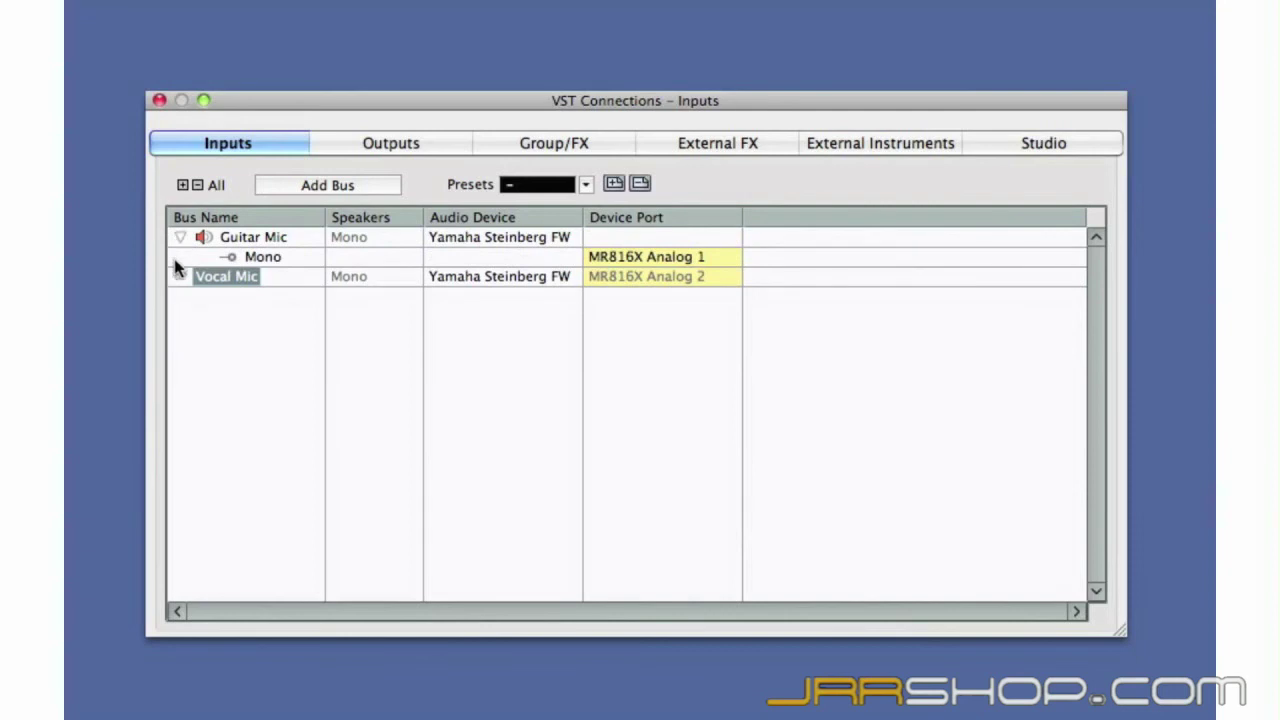
Expand Vocal Mic and check its device port stays on MR816X Analog 2
{"action": "left_click", "coordinate": [180, 276]}
{"action": "left_click", "coordinate": [678, 298]}
{"action": "left_click", "coordinate": [677, 296]}
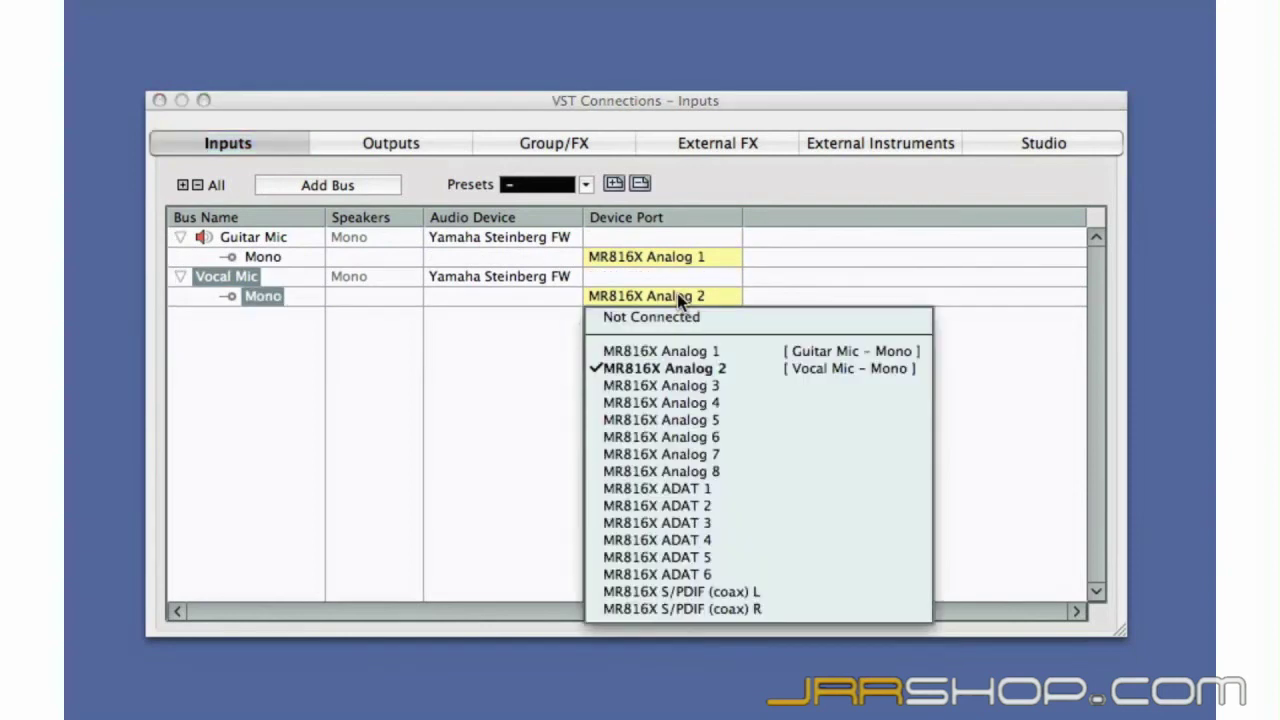
{"action": "left_click", "coordinate": [575, 392]}
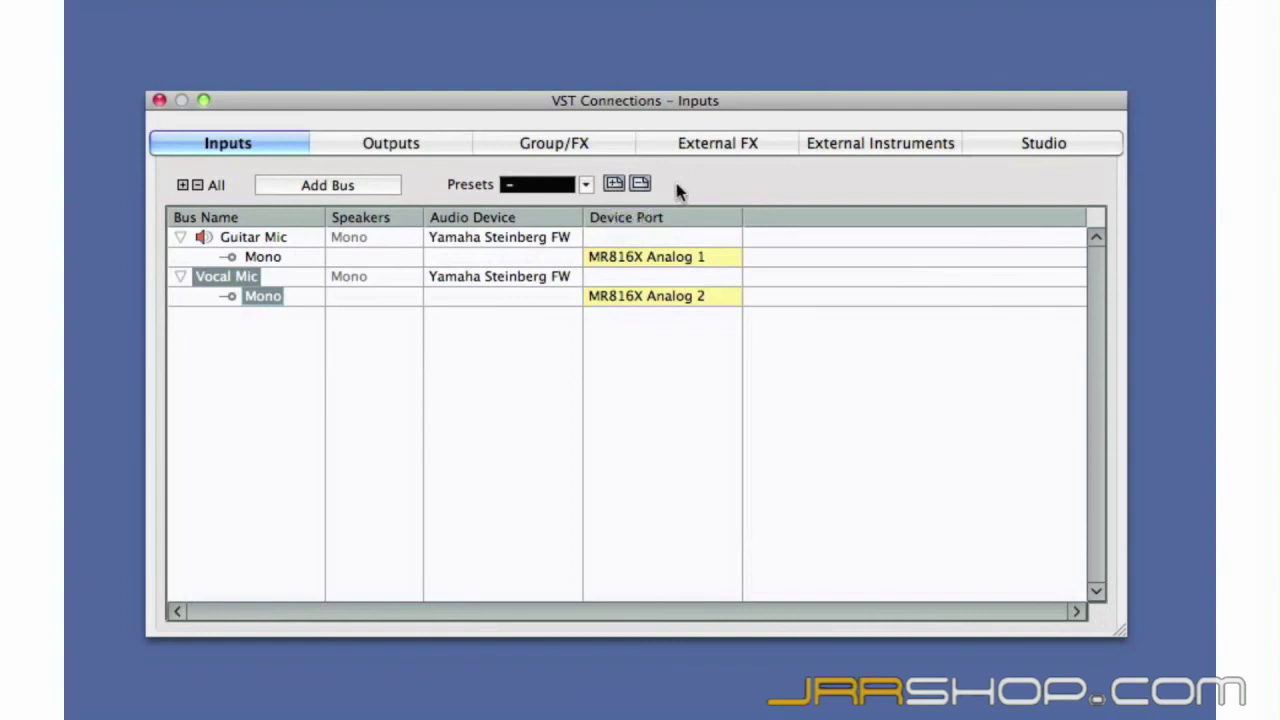
{"action": "left_click", "coordinate": [495, 378]}
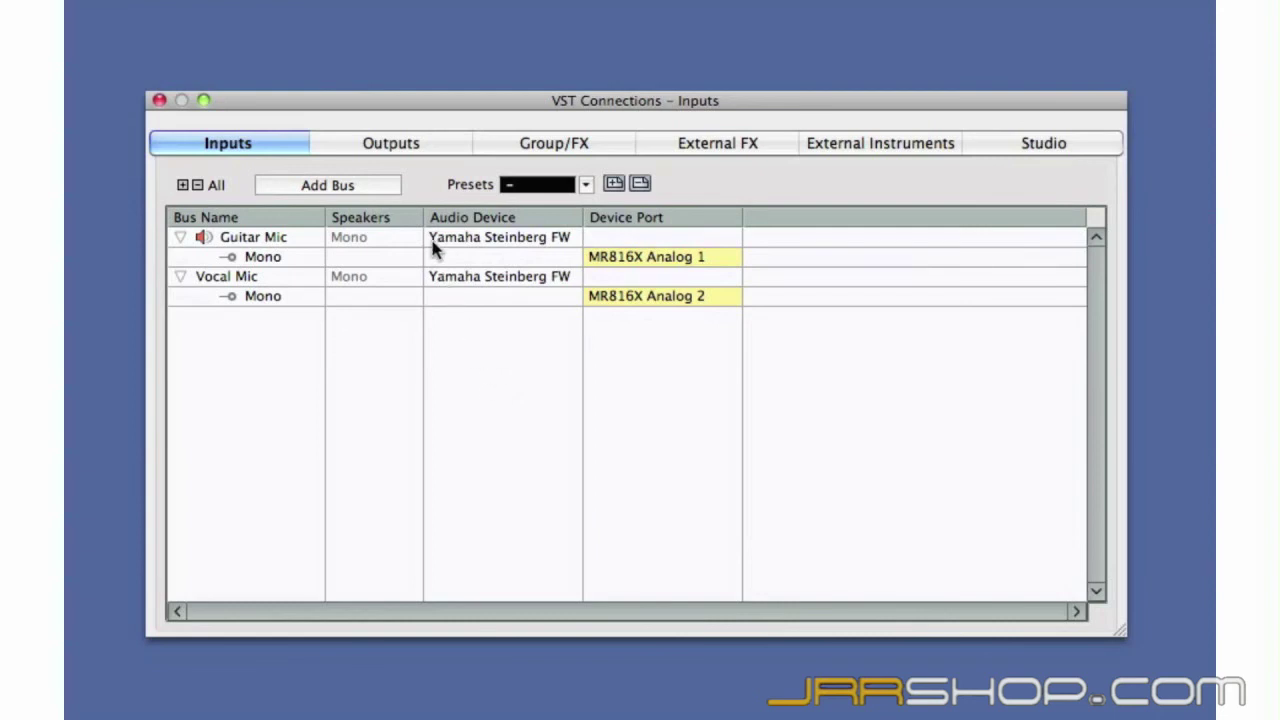
Add a Stereo output bus, Stereo Out, routed to MR816X Analog 3 and 4
{"action": "left_click", "coordinate": [430, 150]}
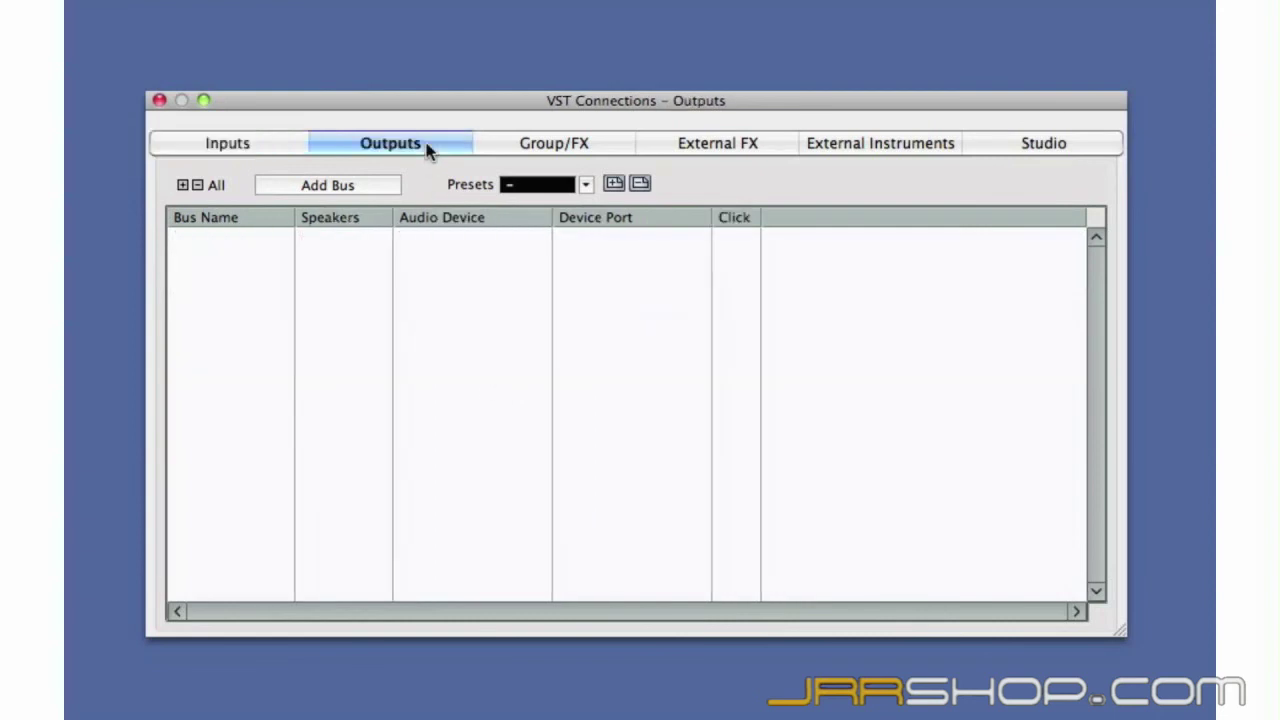
{"action": "left_click", "coordinate": [343, 192]}
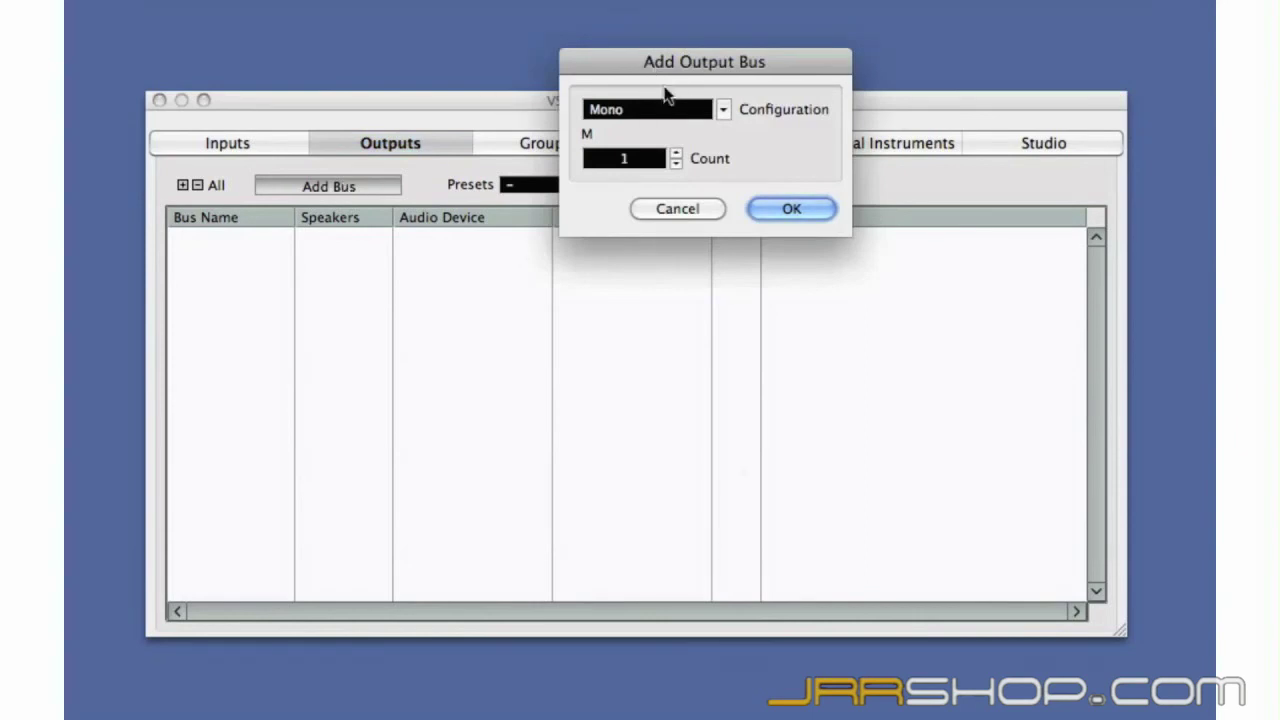
{"action": "left_click", "coordinate": [722, 111]}
{"action": "left_click", "coordinate": [713, 130]}
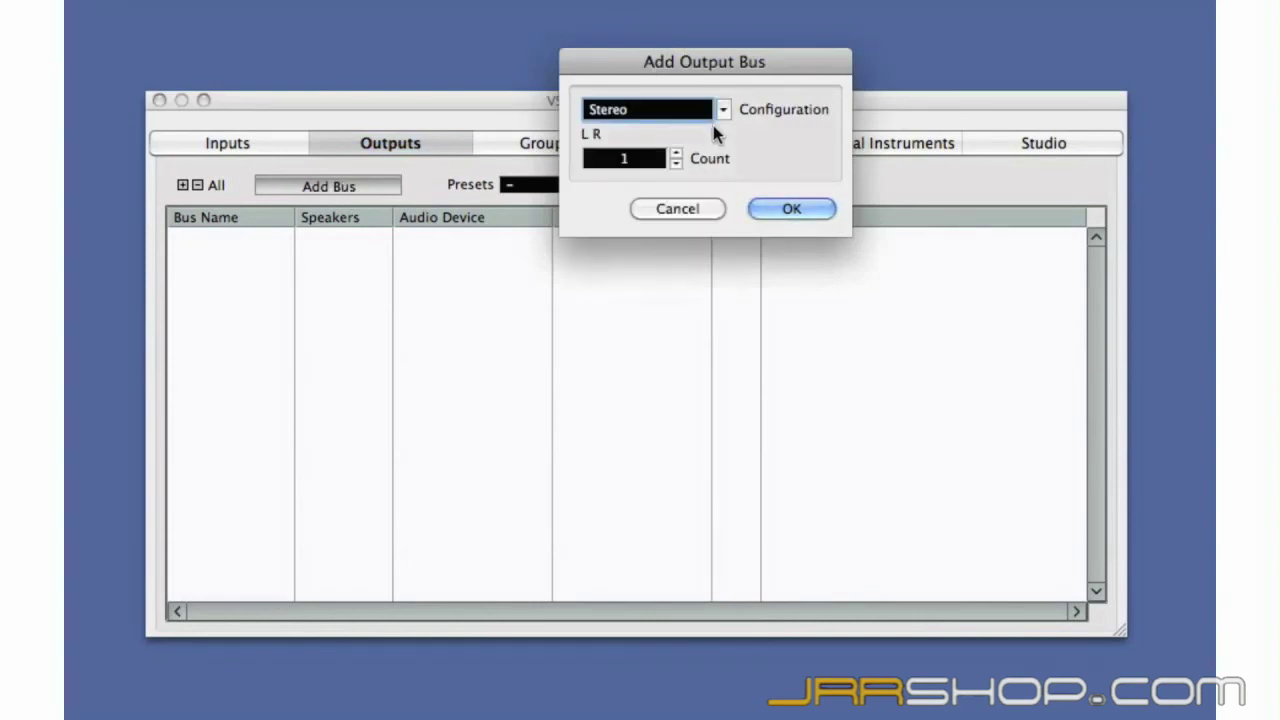
{"action": "left_click", "coordinate": [788, 206]}
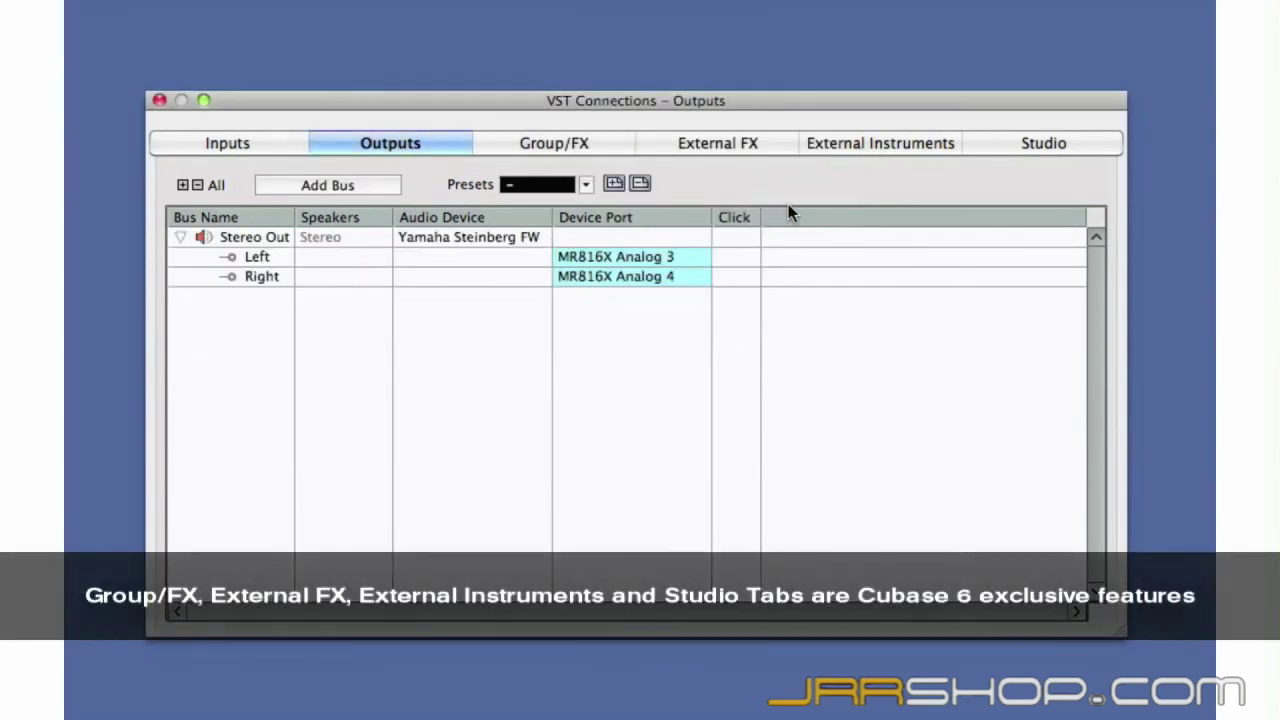